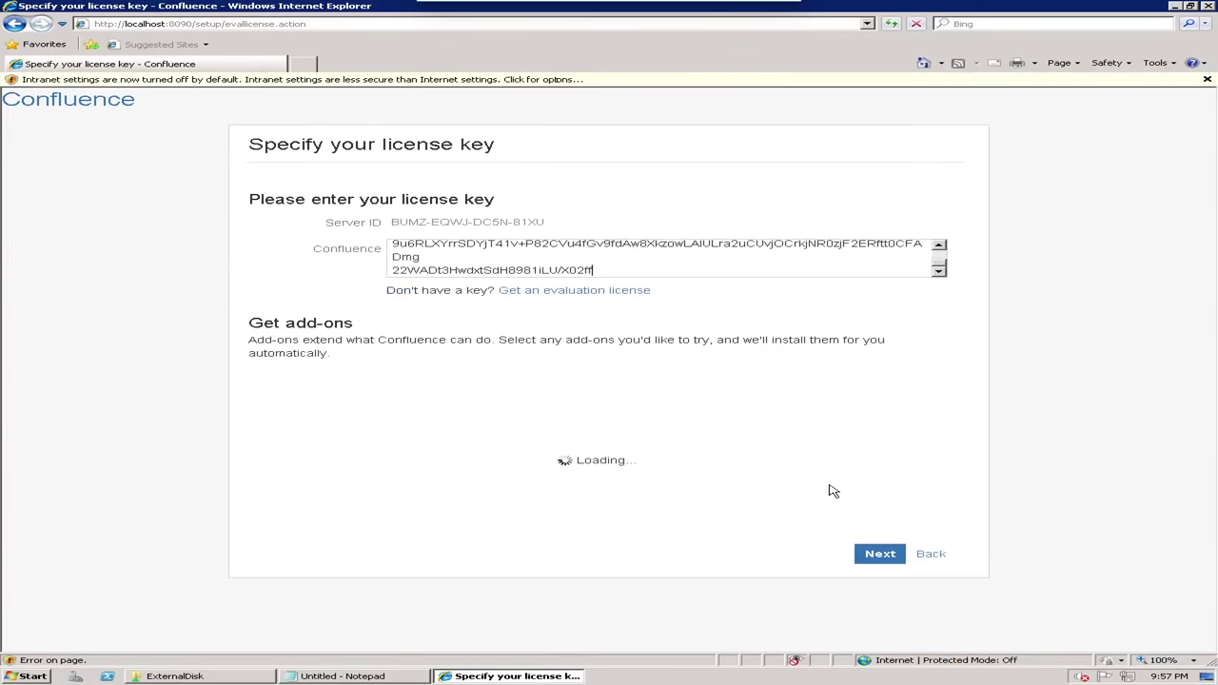
Submit the entered evaluation license key and open a new blank browser tab
left_click(868, 550)
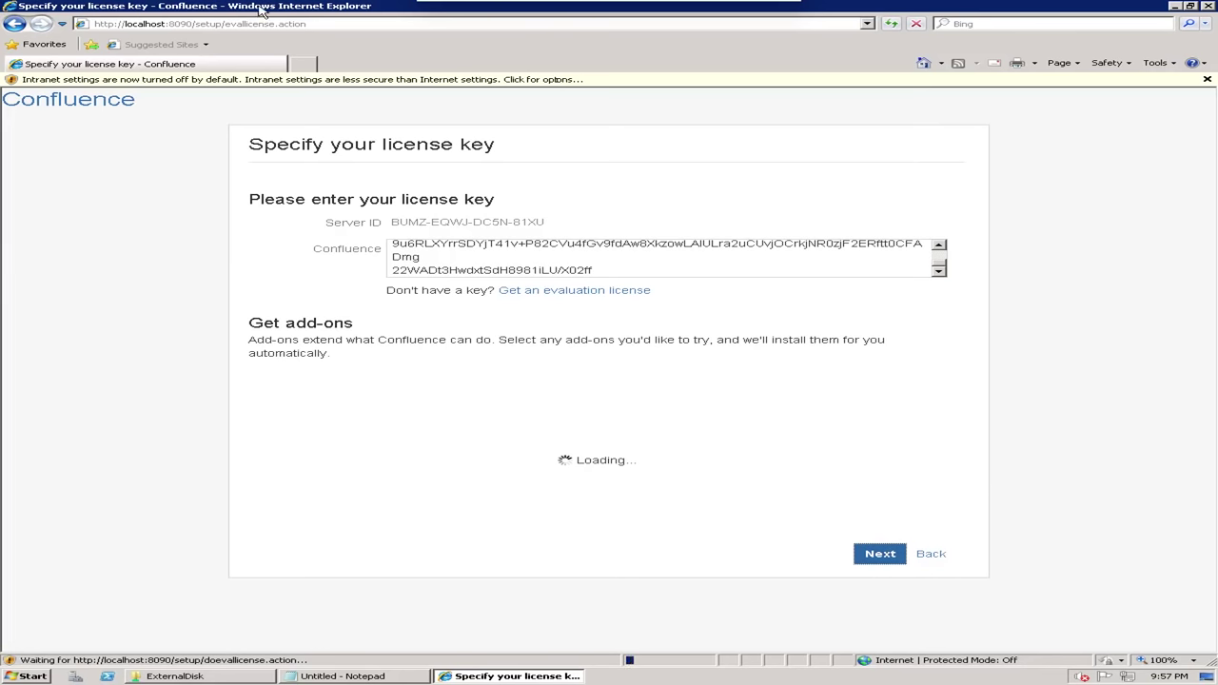
left_click(301, 64)
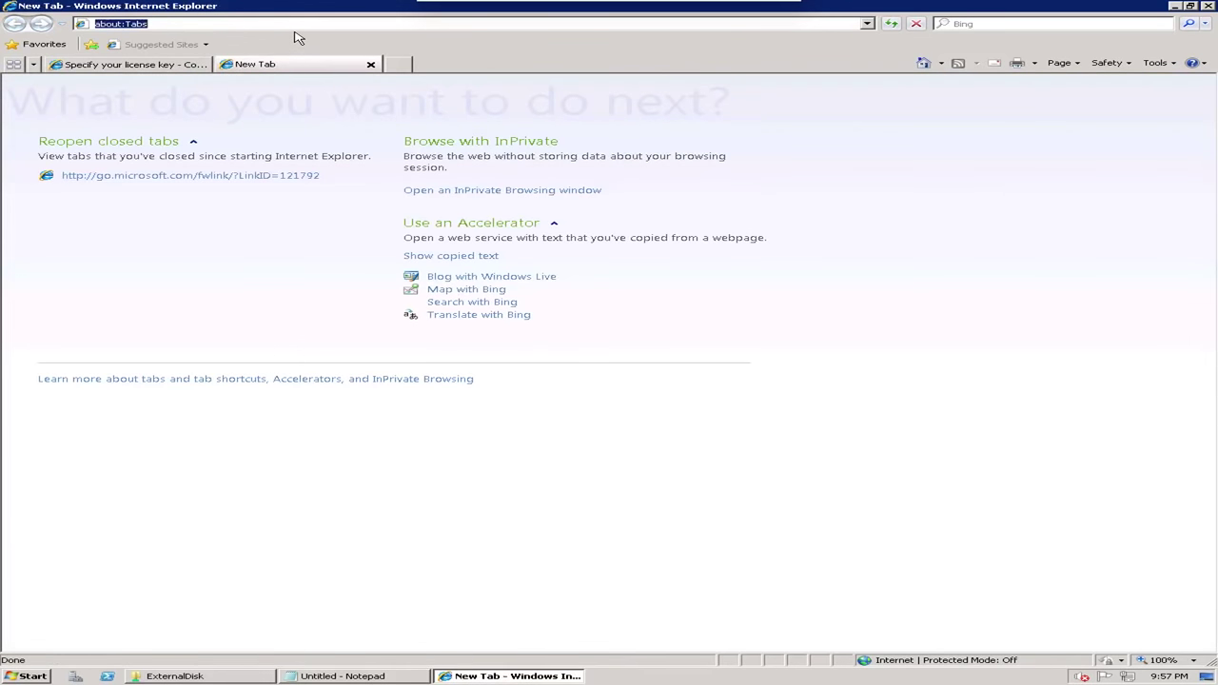
Search Google for 'download chrome' and open the Chrome for Desktop page
type("google.com")
key("Return")
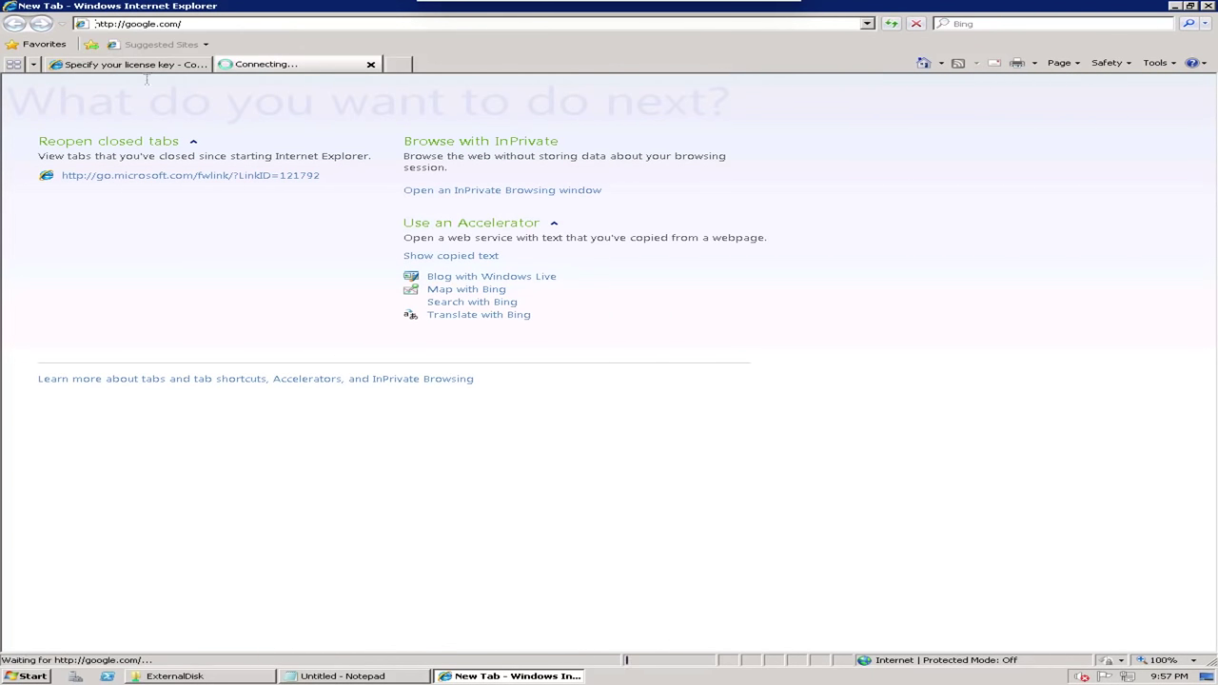
left_click(131, 67)
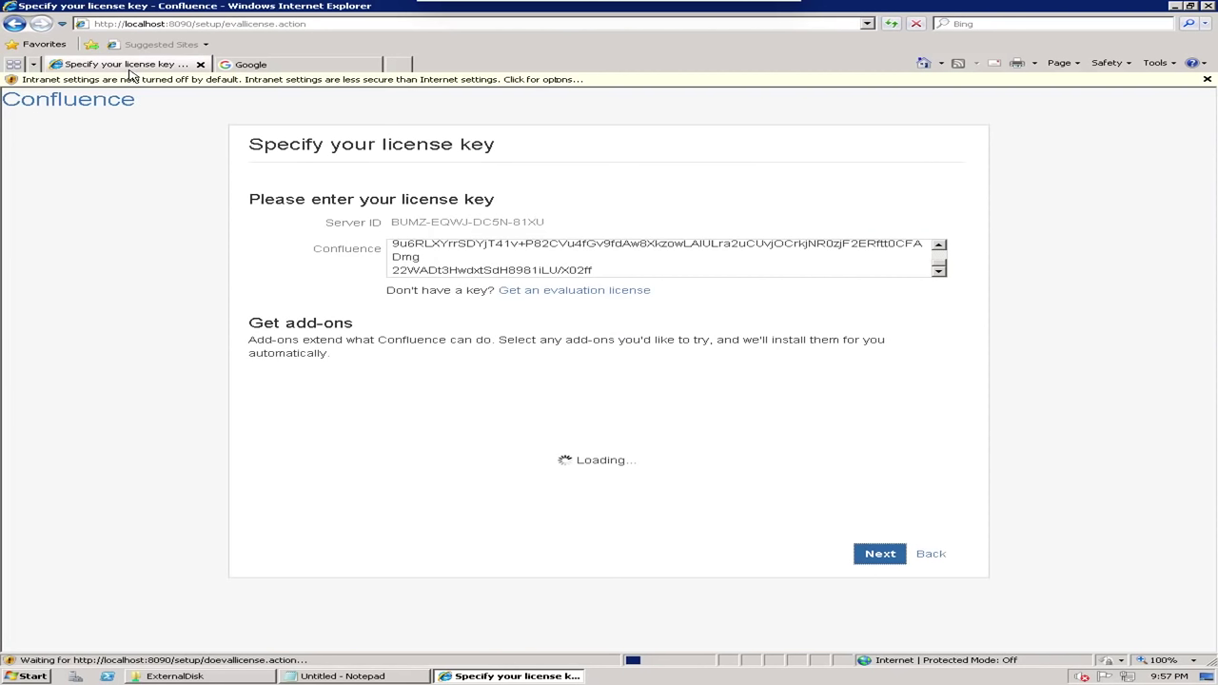
left_click(299, 65)
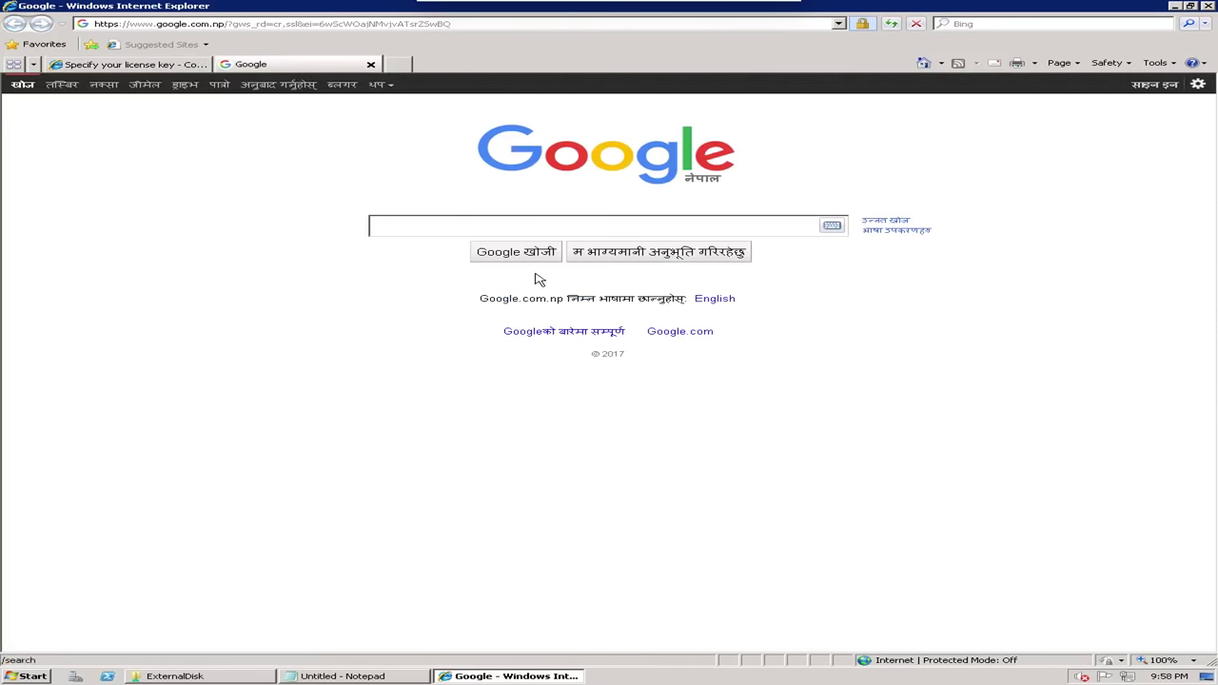
type("downlo")
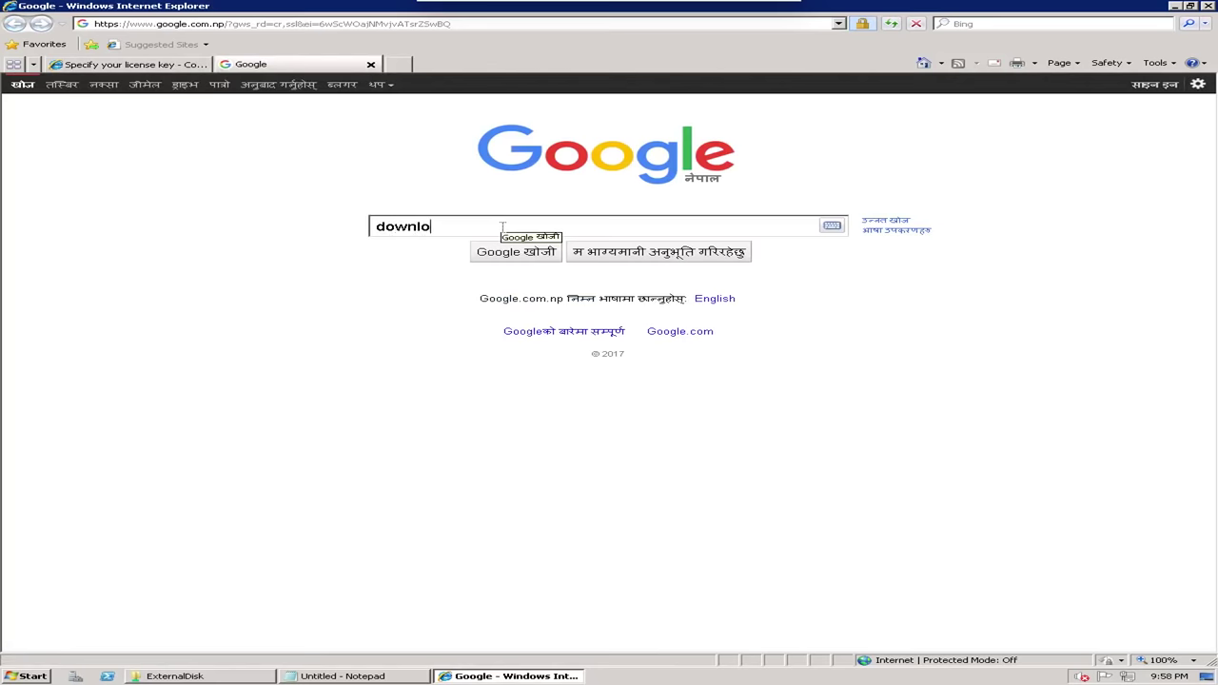
type("ad ch")
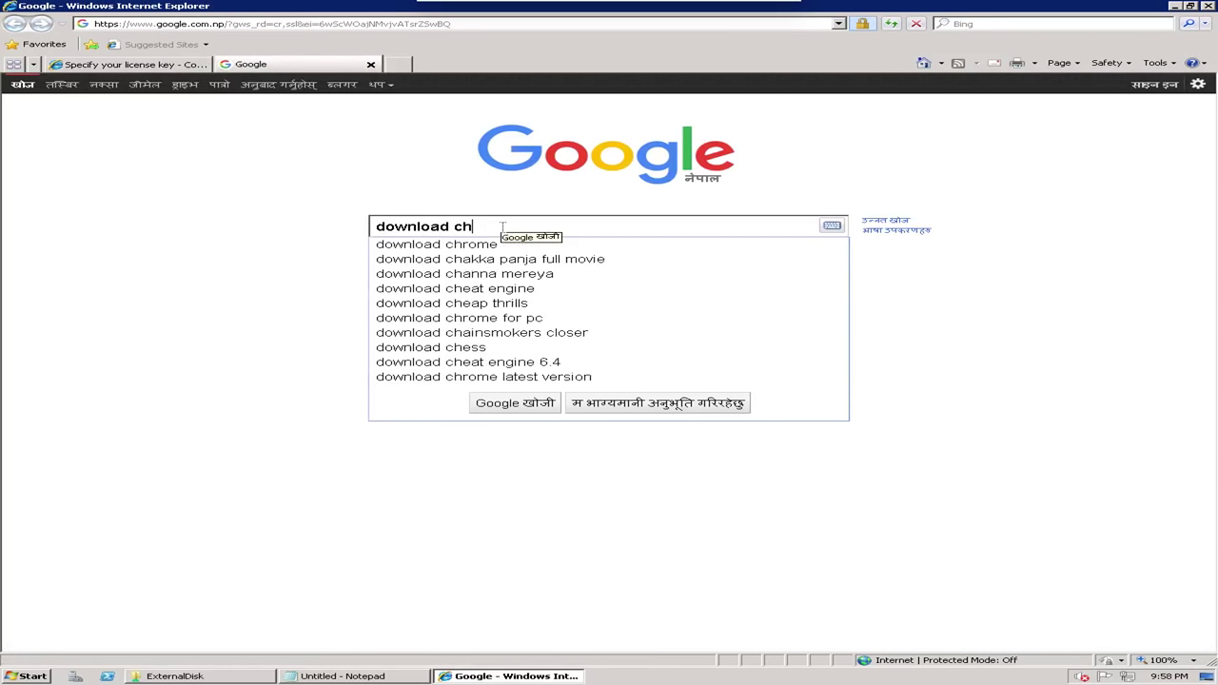
key("Down")
key("Return")
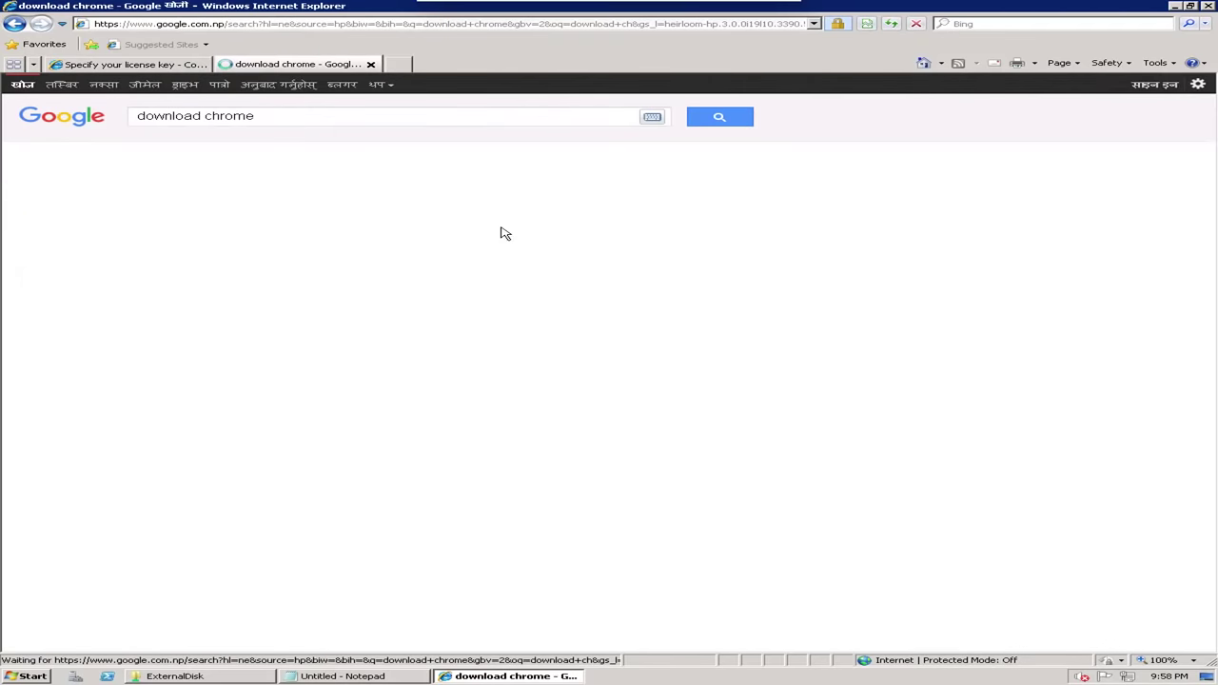
left_click(272, 219)
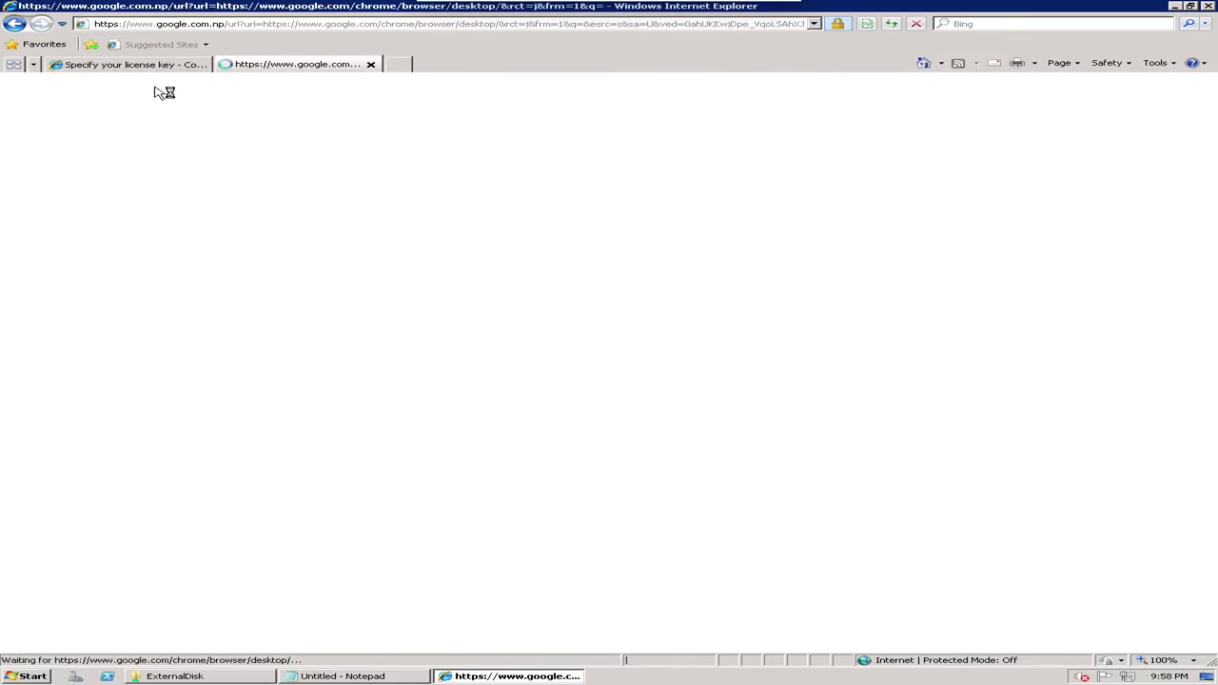
Download Chrome without usage statistics, then return to the Confluence license page
left_click(105, 65)
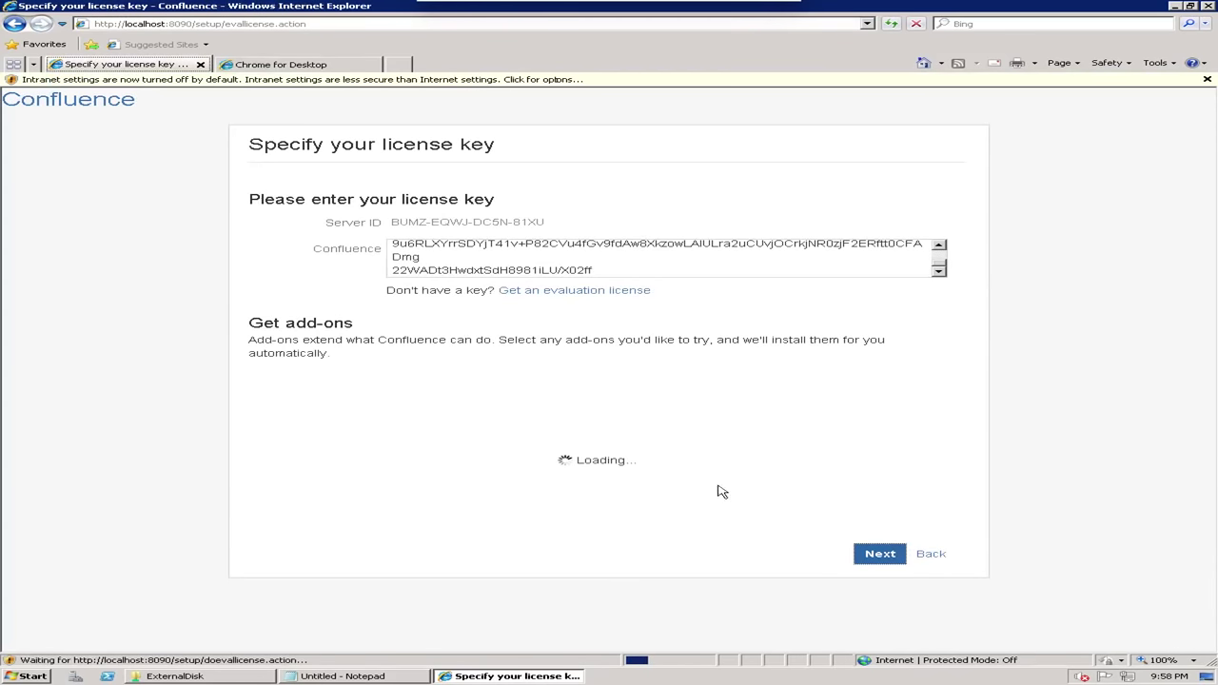
left_click(312, 66)
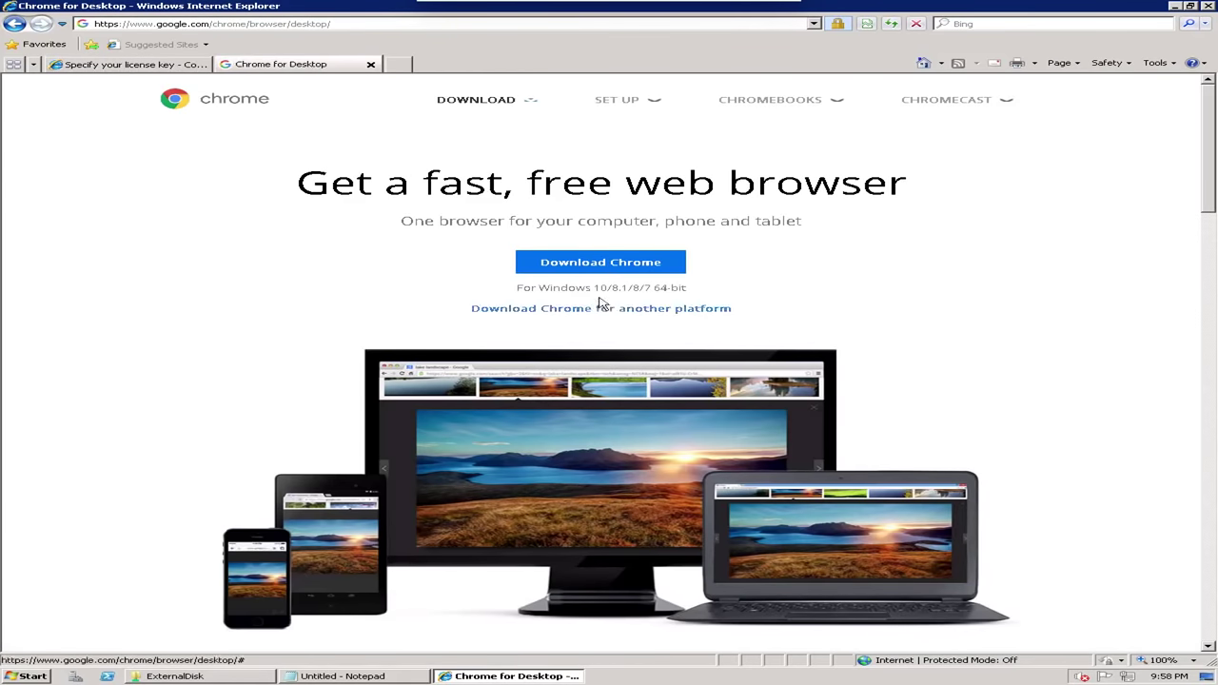
left_click(601, 265)
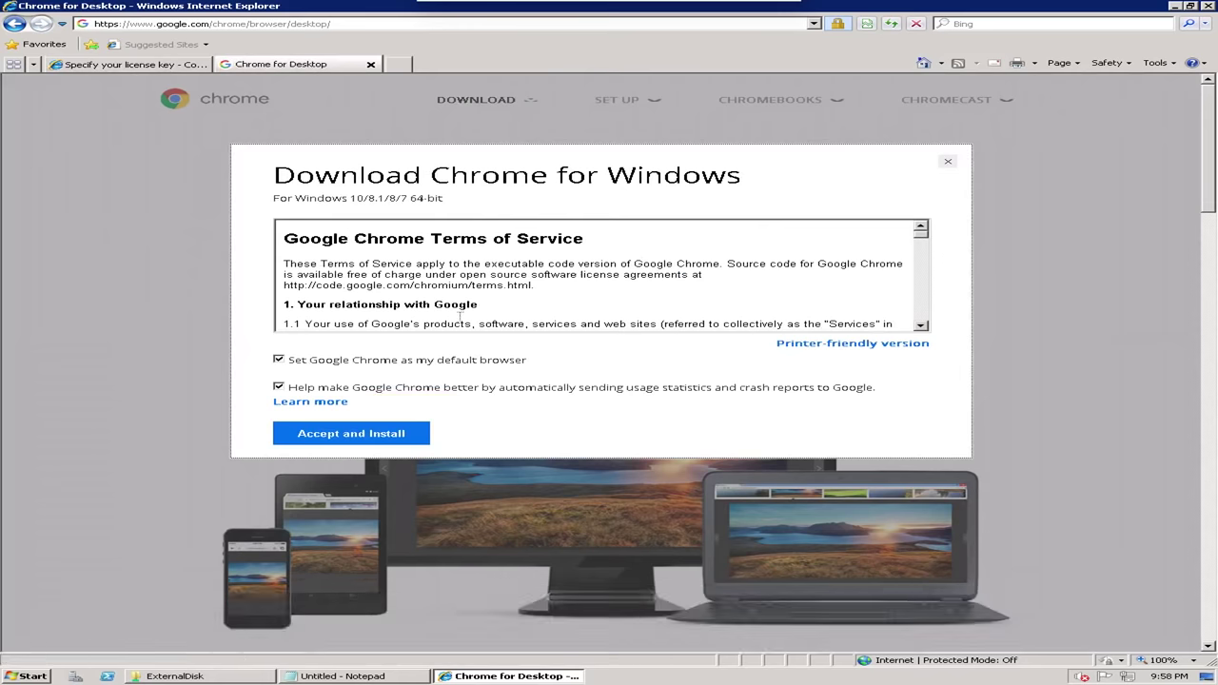
left_click(279, 386)
left_click(322, 436)
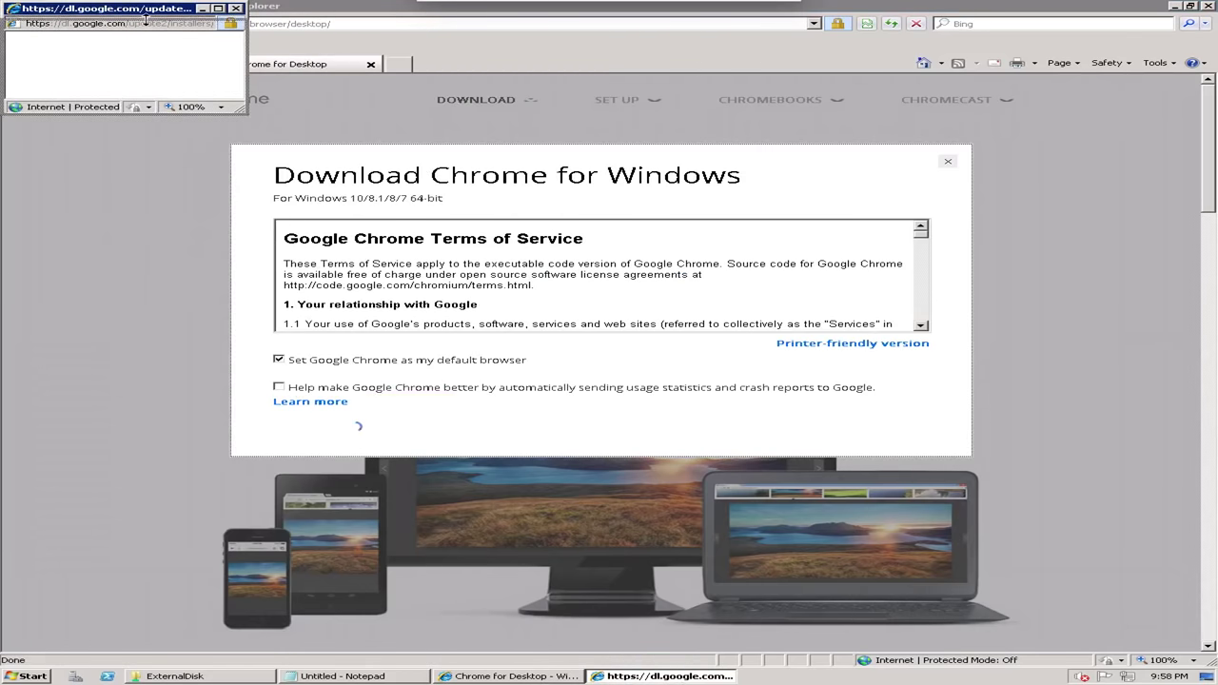
left_click_drag(146, 17, 451, 127)
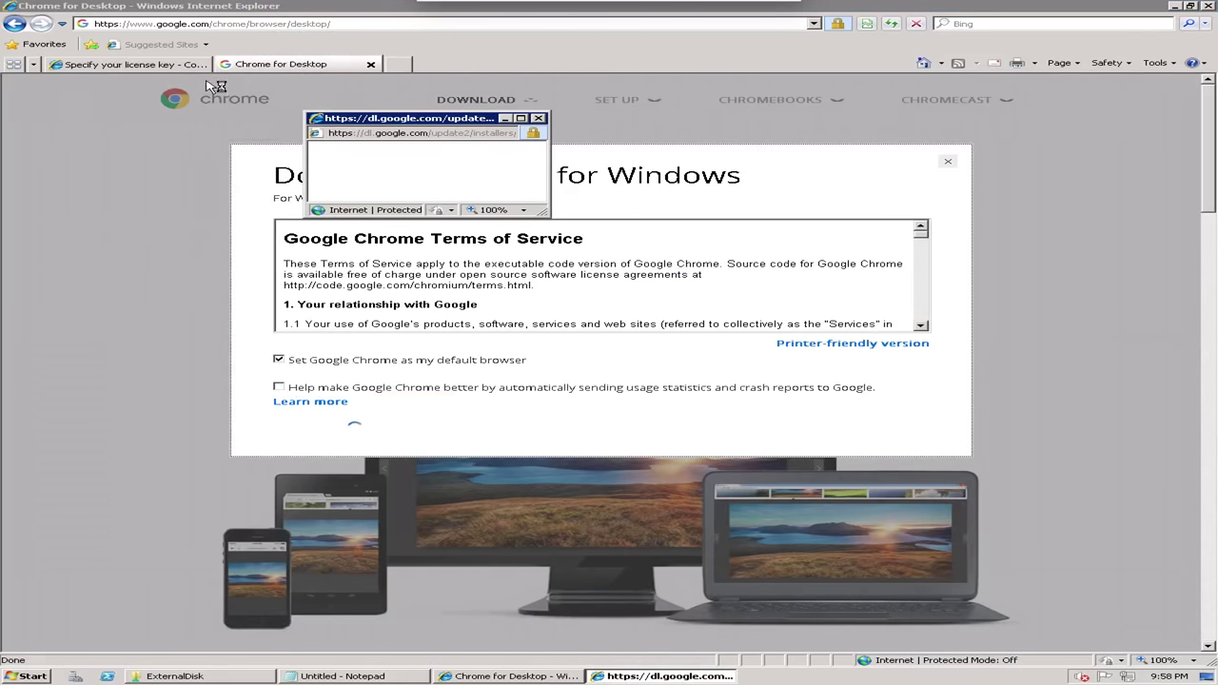
left_click(81, 64)
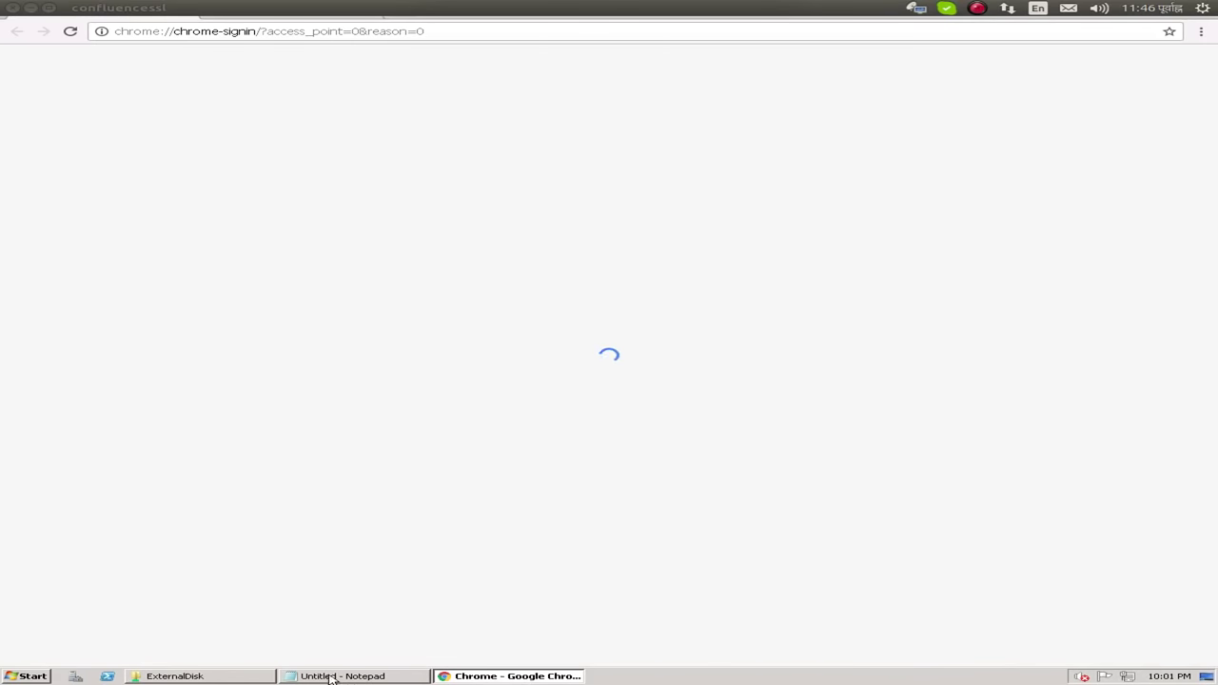
left_click(335, 676)
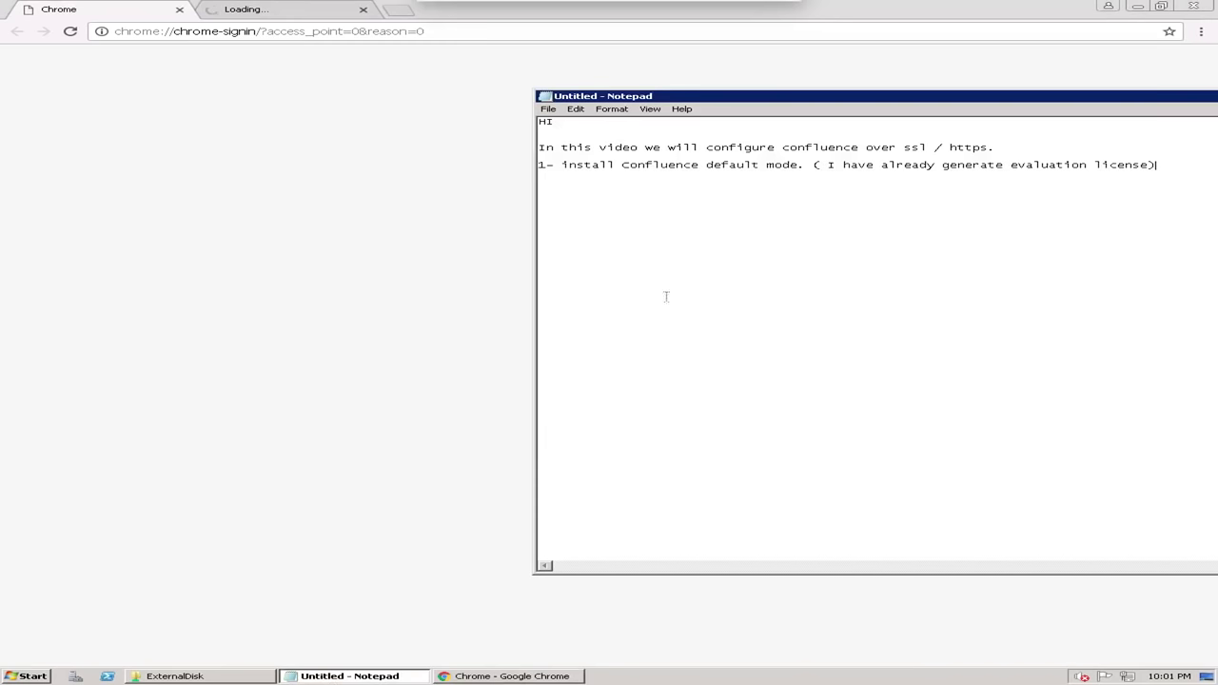
Add the line 'Having some issue with IE' under the install step in the notes
key("Return")
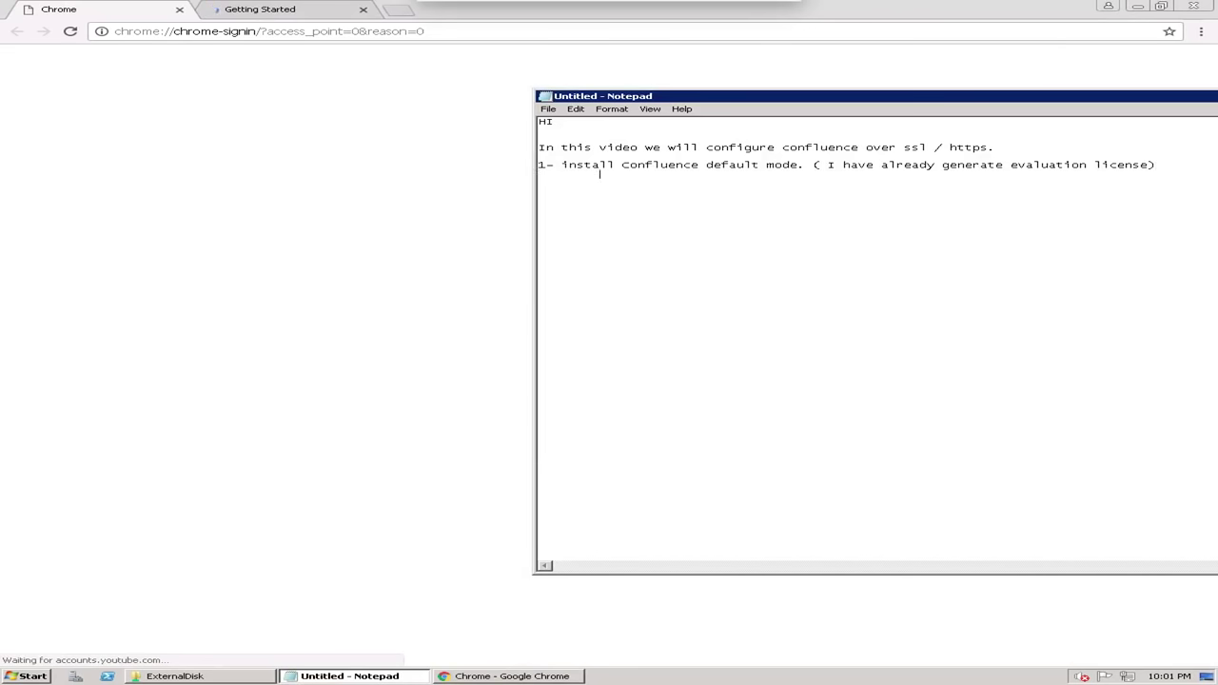
type("Having some issue with IE")
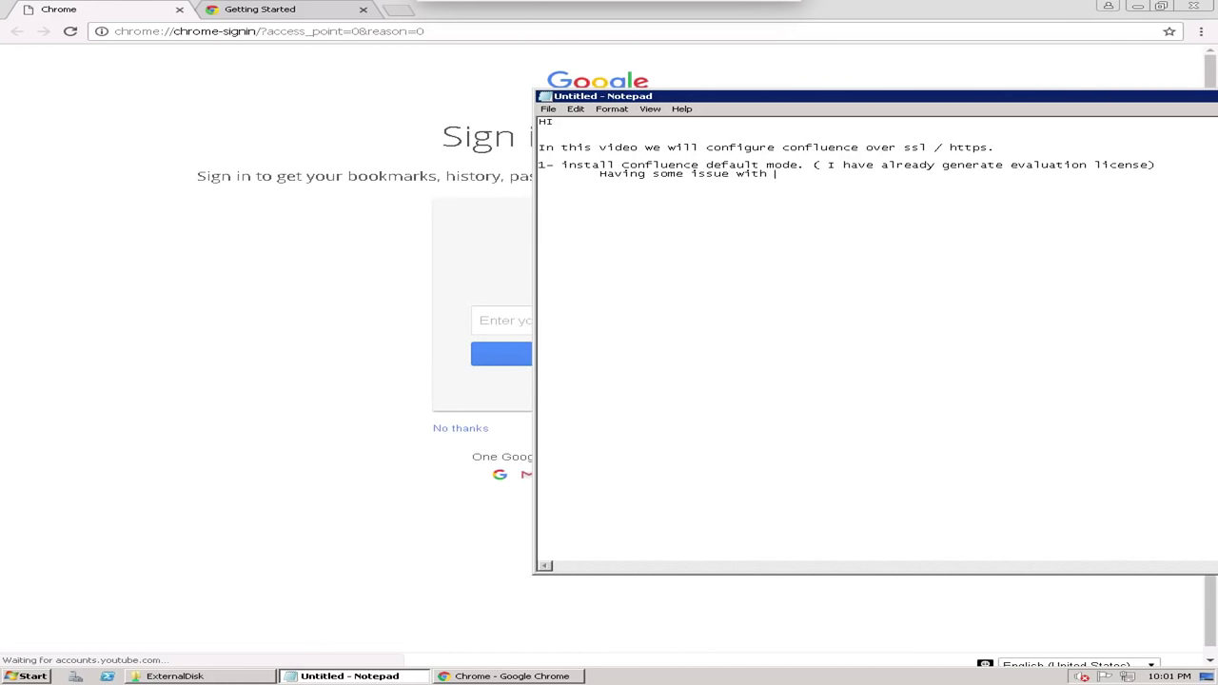
left_click(314, 31)
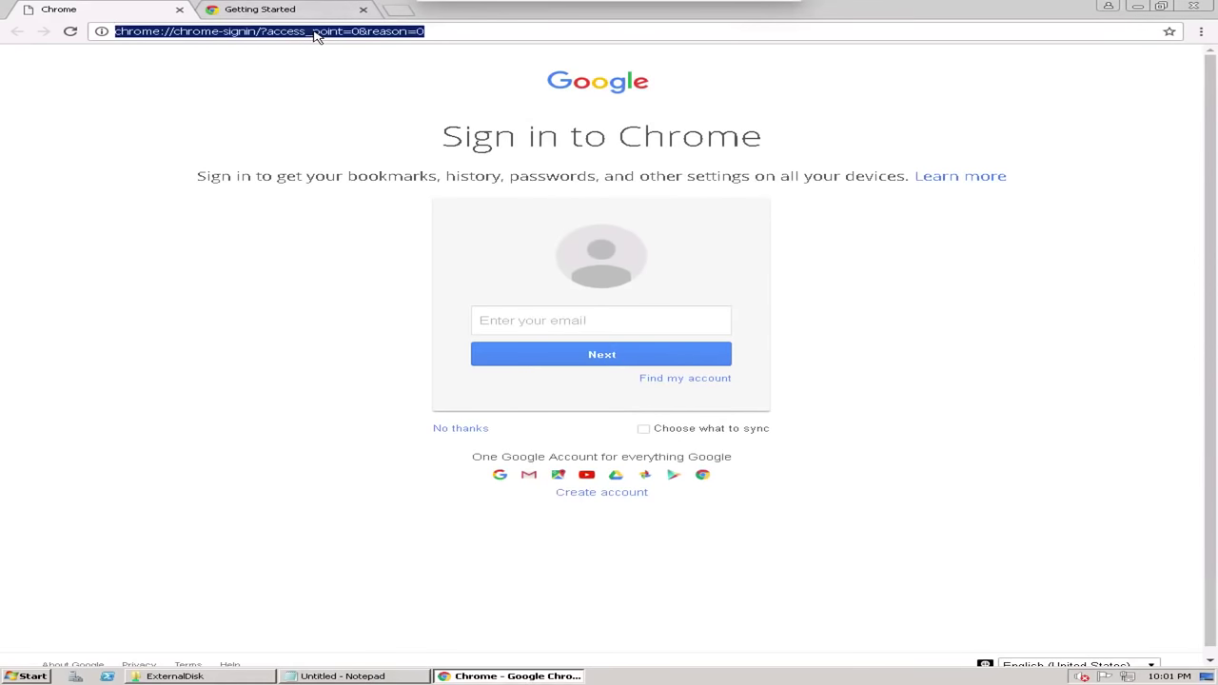
type("http")
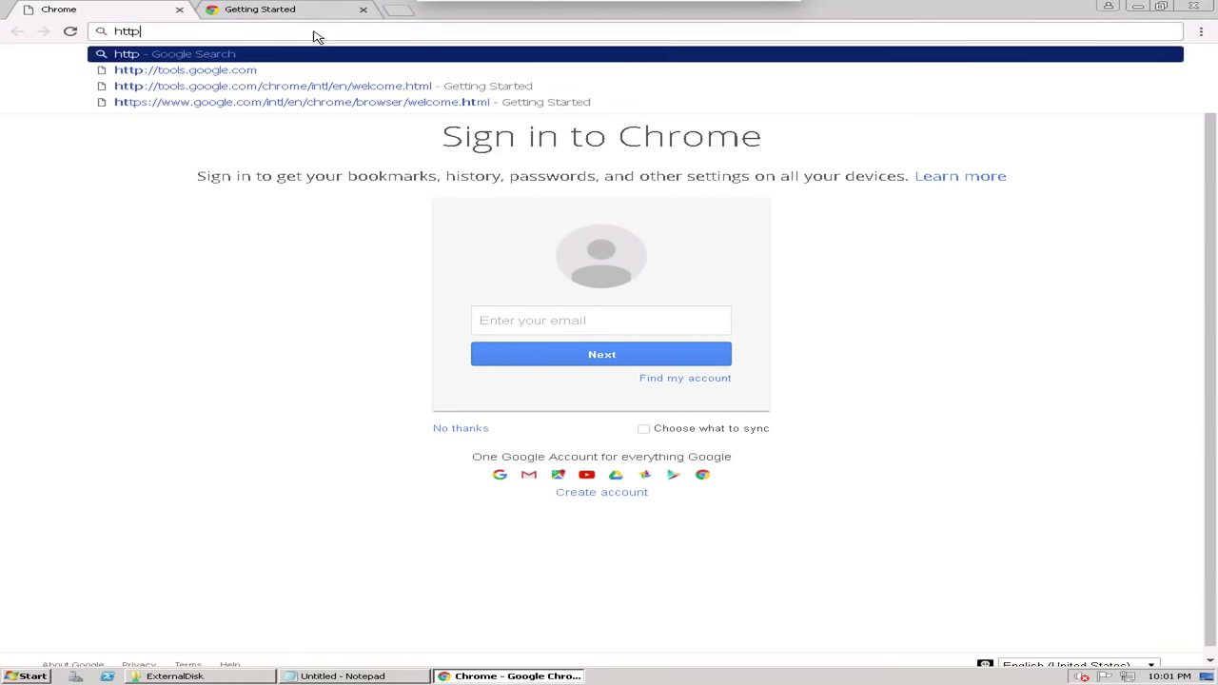
type("://loc")
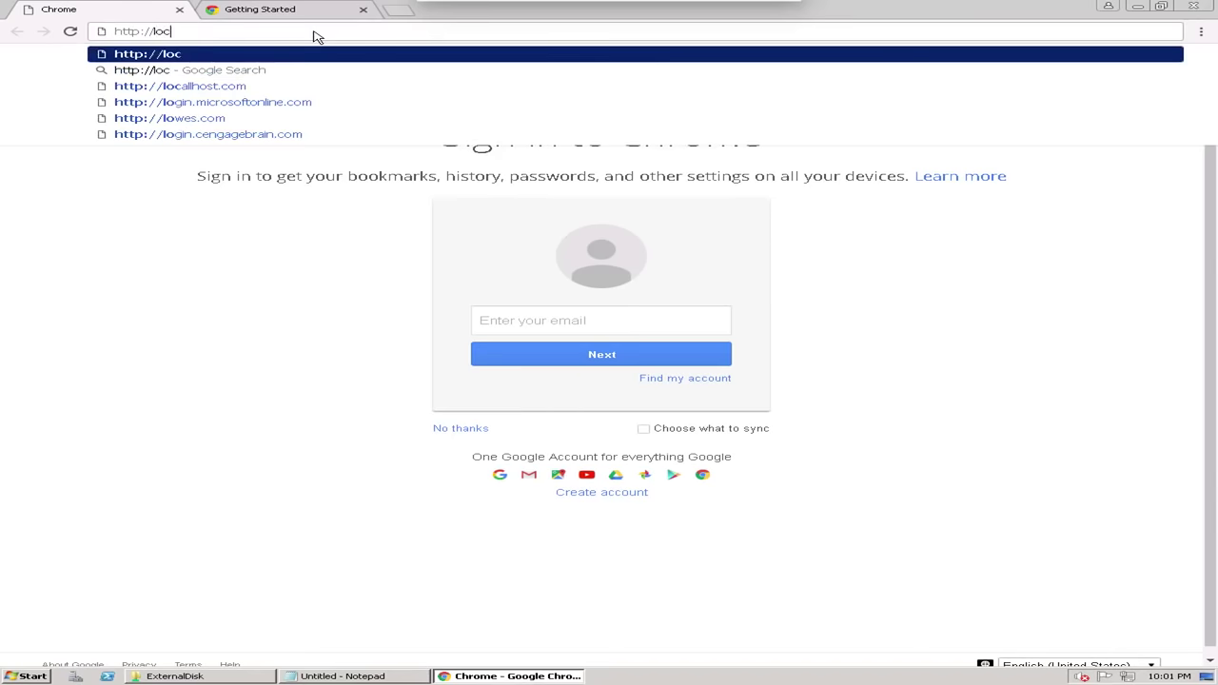
type("alhost:809")
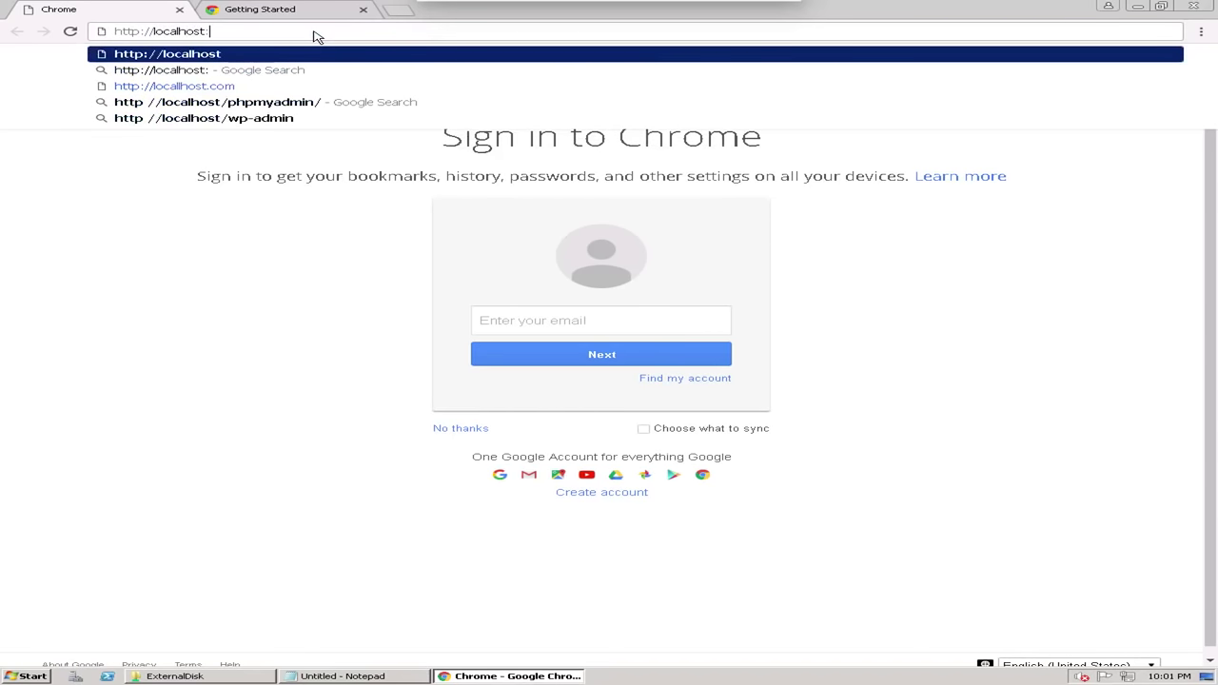
type("0")
key("Return")
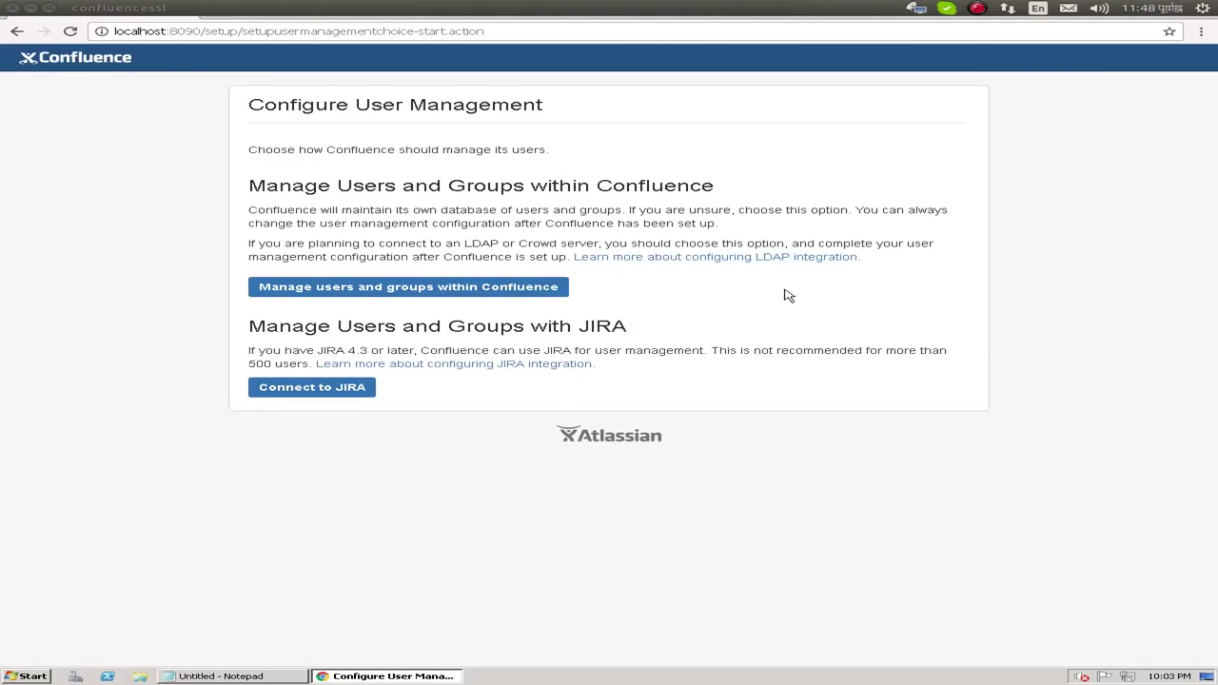
Manage users within Confluence and submit the admin's full name, e-mail and password twice
left_click(461, 288)
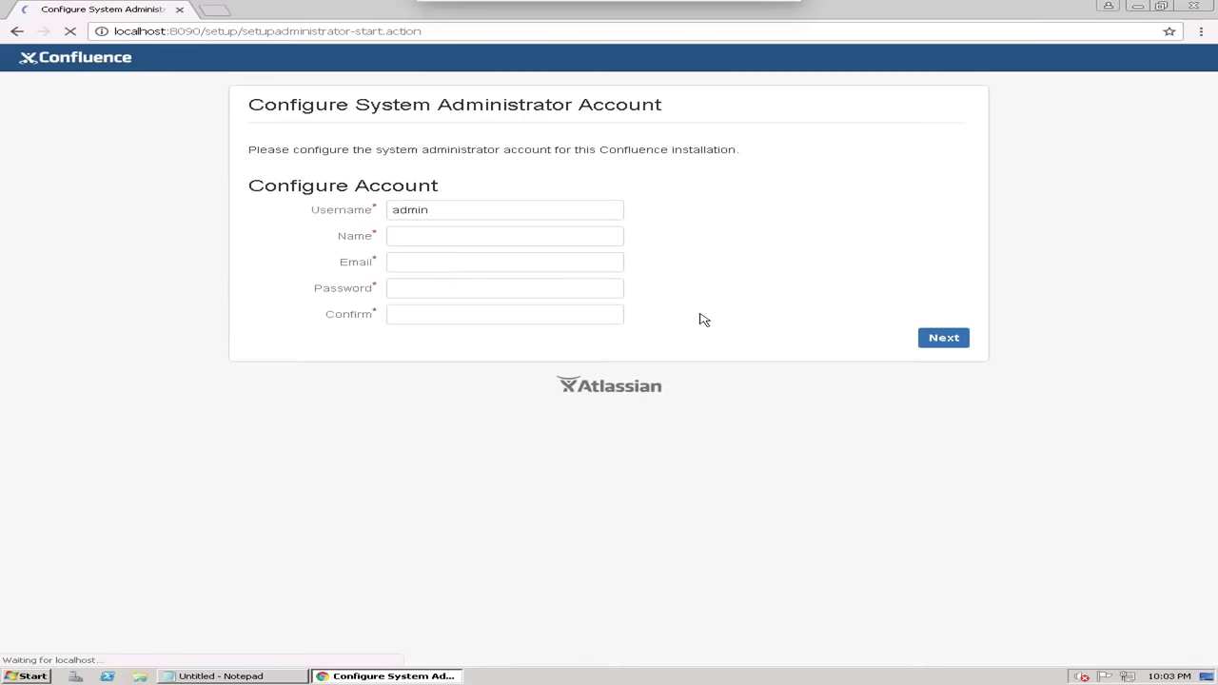
left_click(481, 209)
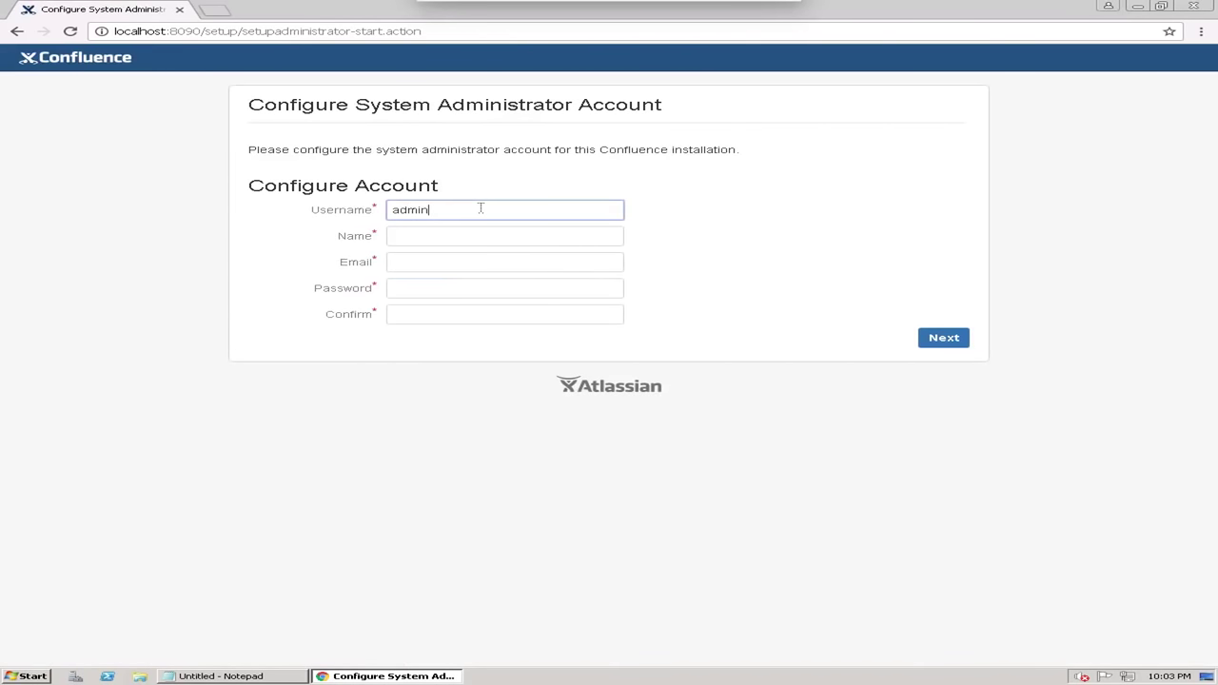
left_click(431, 242)
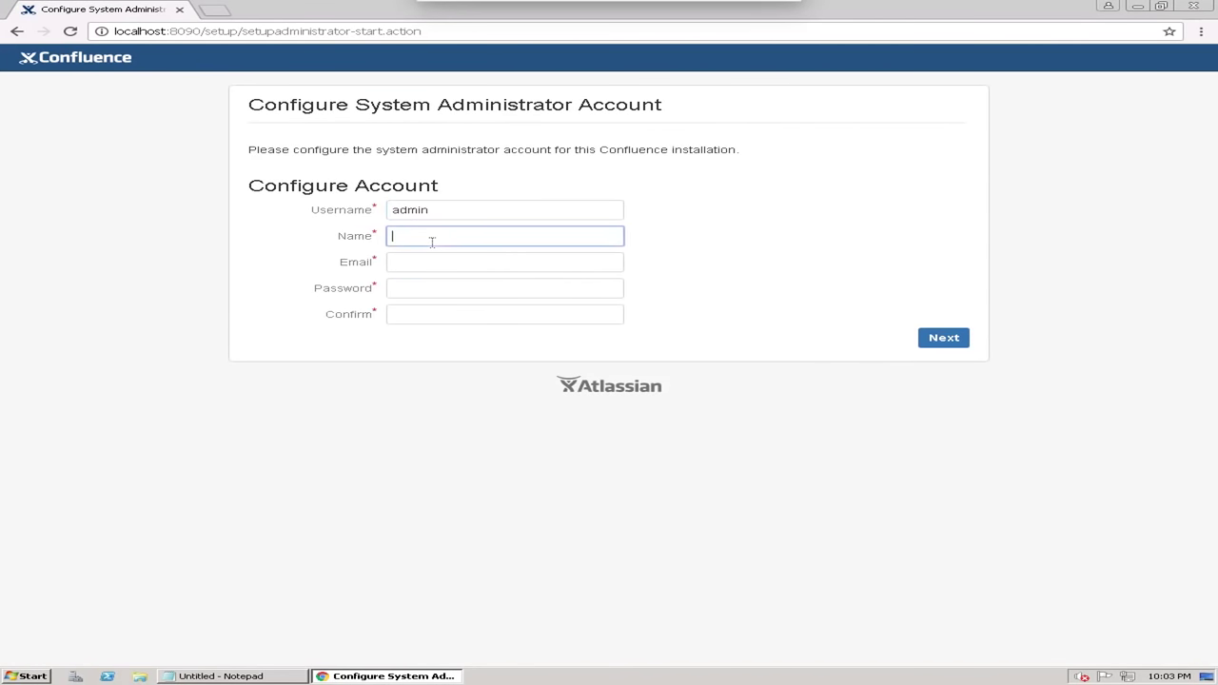
type("Confluence Admin")
key("Tab")
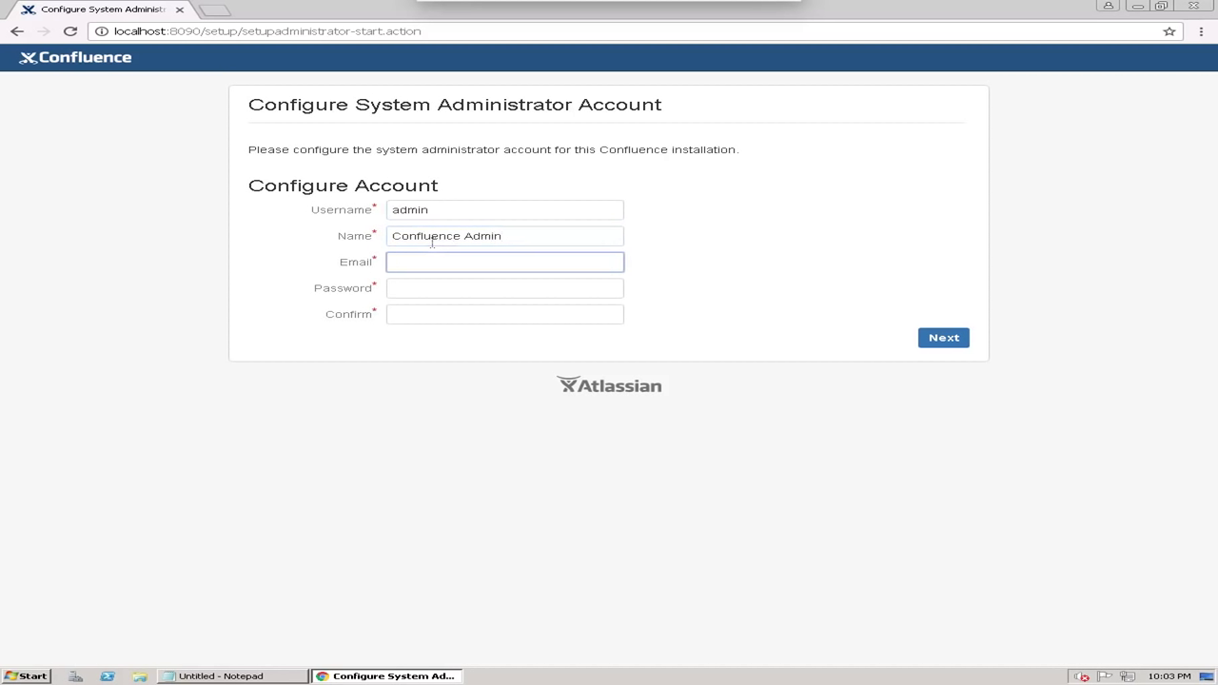
type("admin@conf.local")
key("Tab")
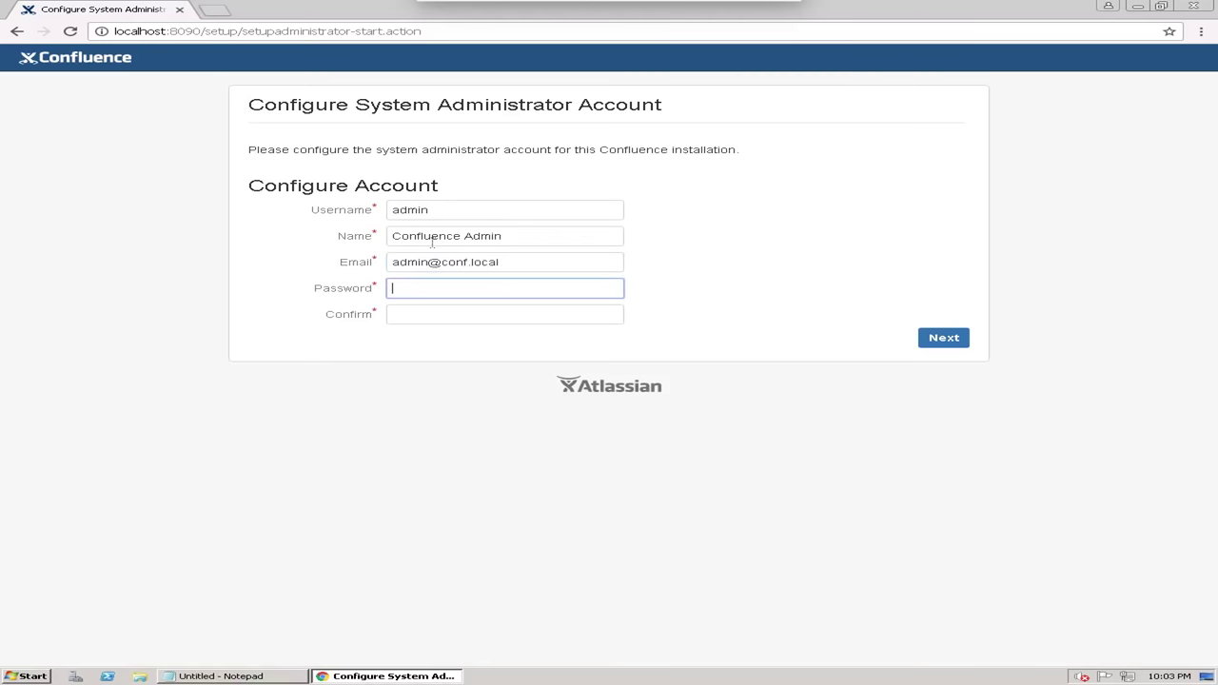
type("admin")
key("Tab")
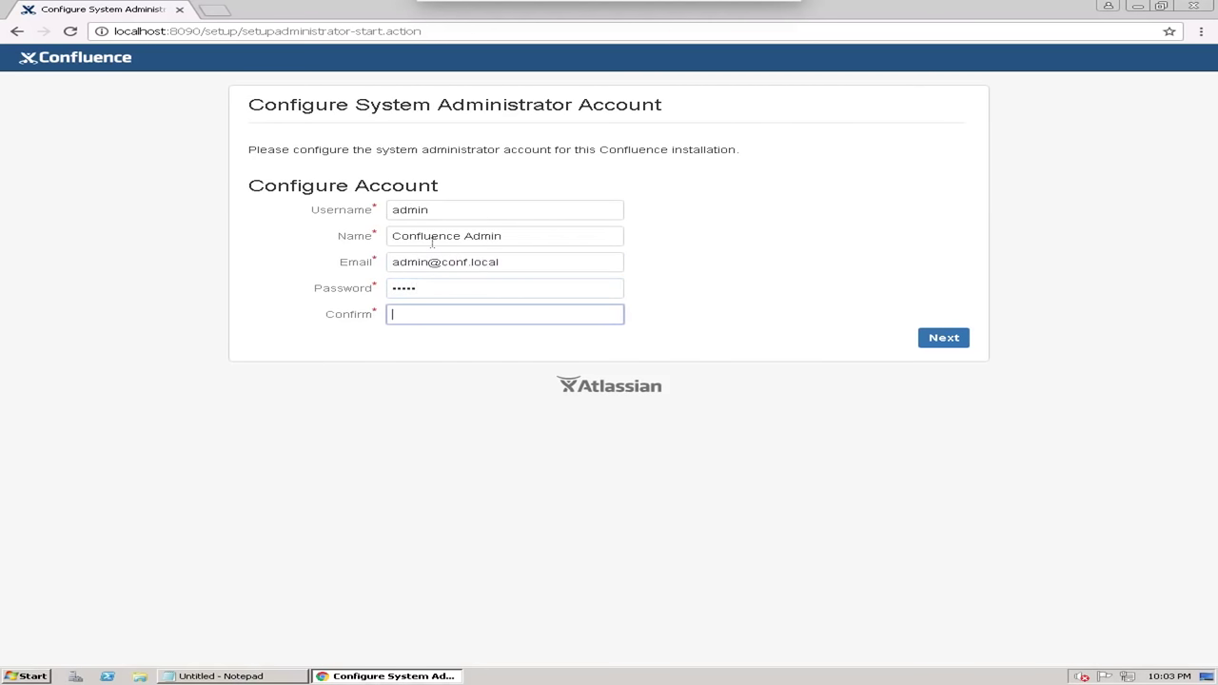
type("admin")
left_click(969, 341)
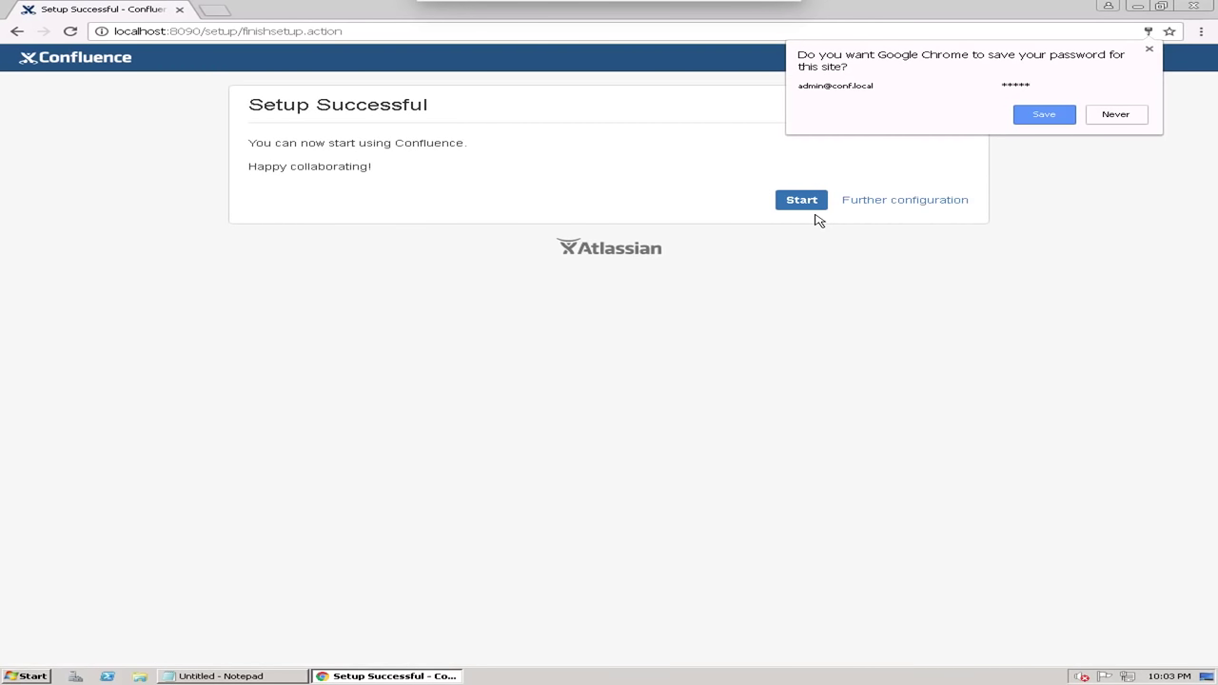
Decline saving the password, skip the welcome video and photo, and create the 'IT' space
left_click(1109, 120)
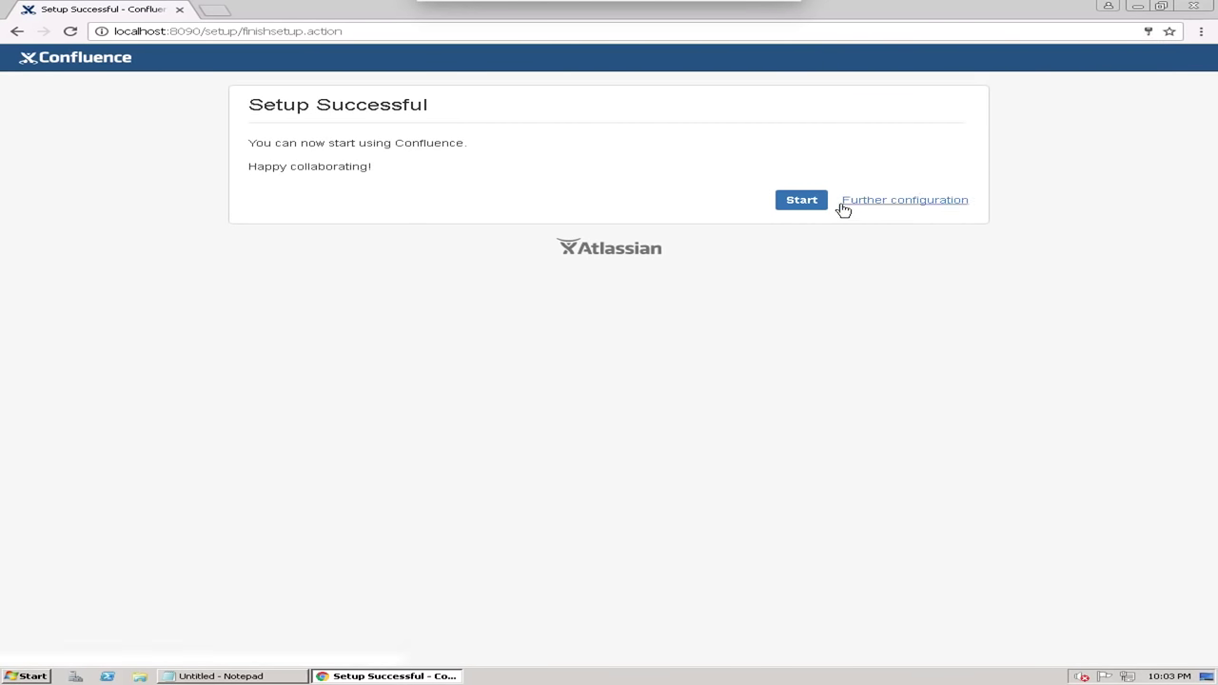
left_click(781, 202)
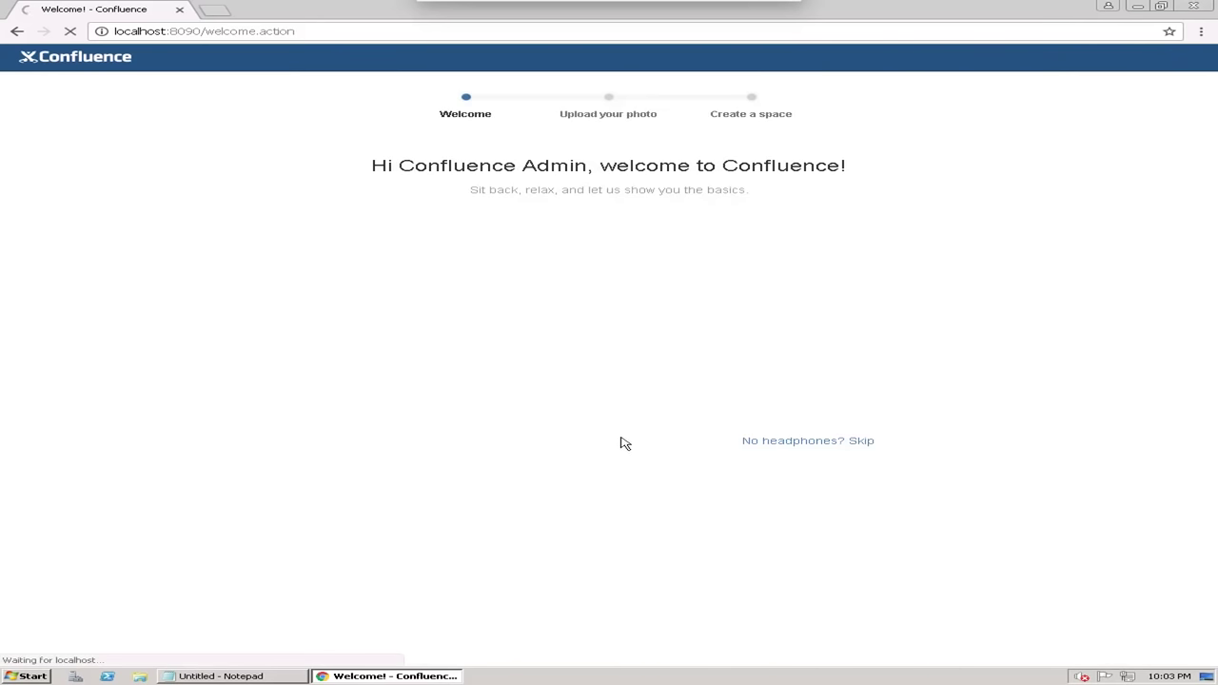
left_click(861, 443)
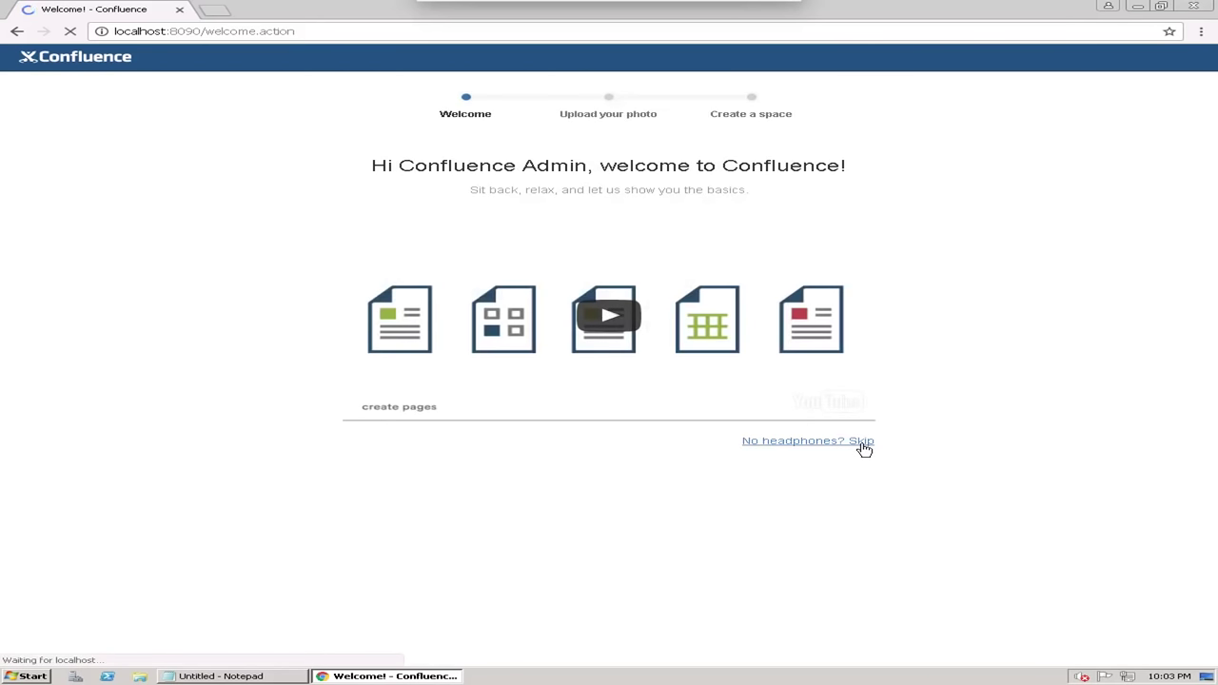
left_click(862, 443)
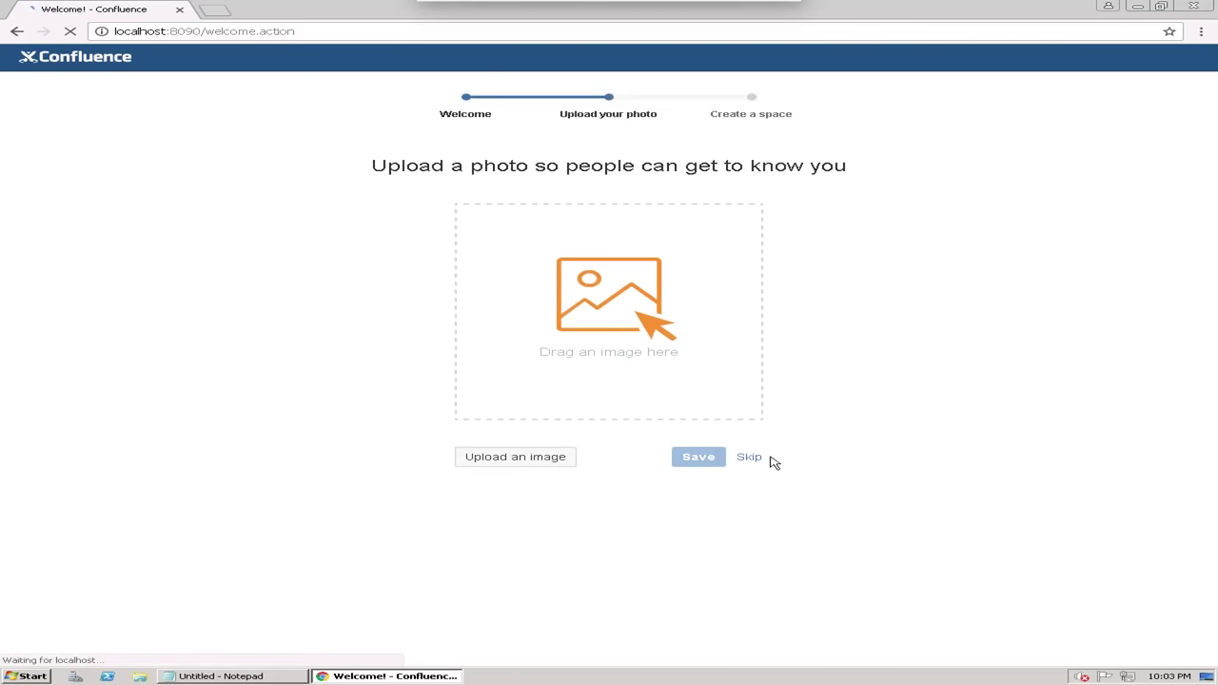
left_click(760, 459)
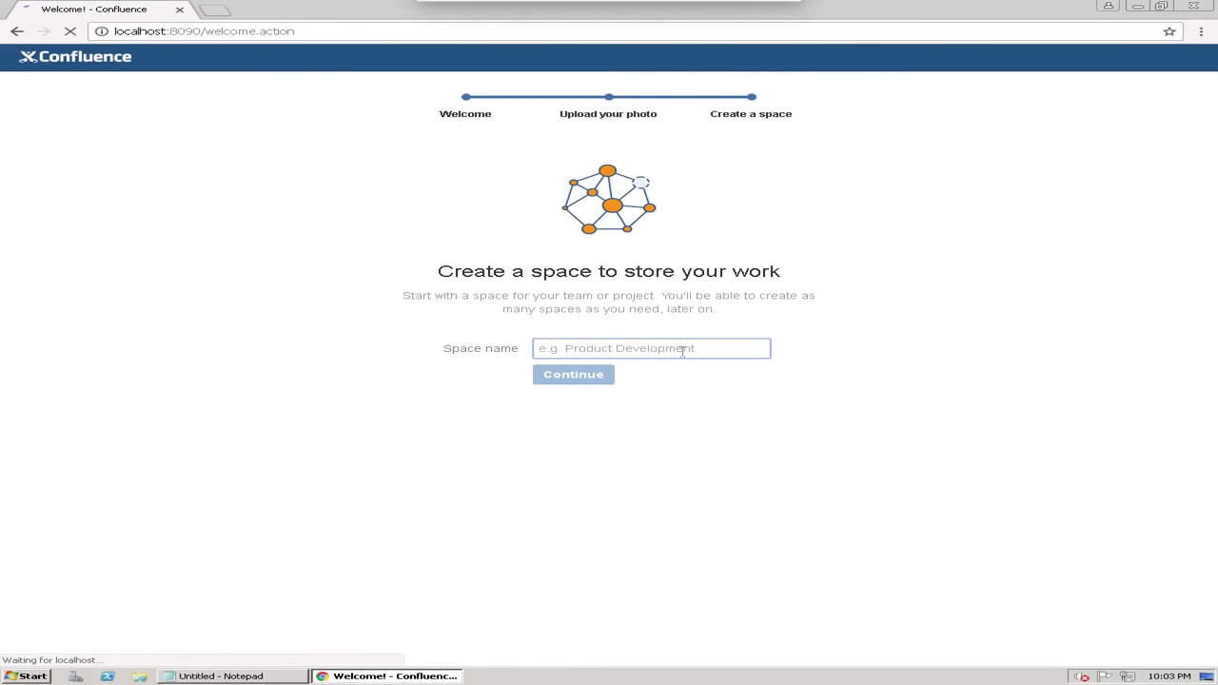
type("IT")
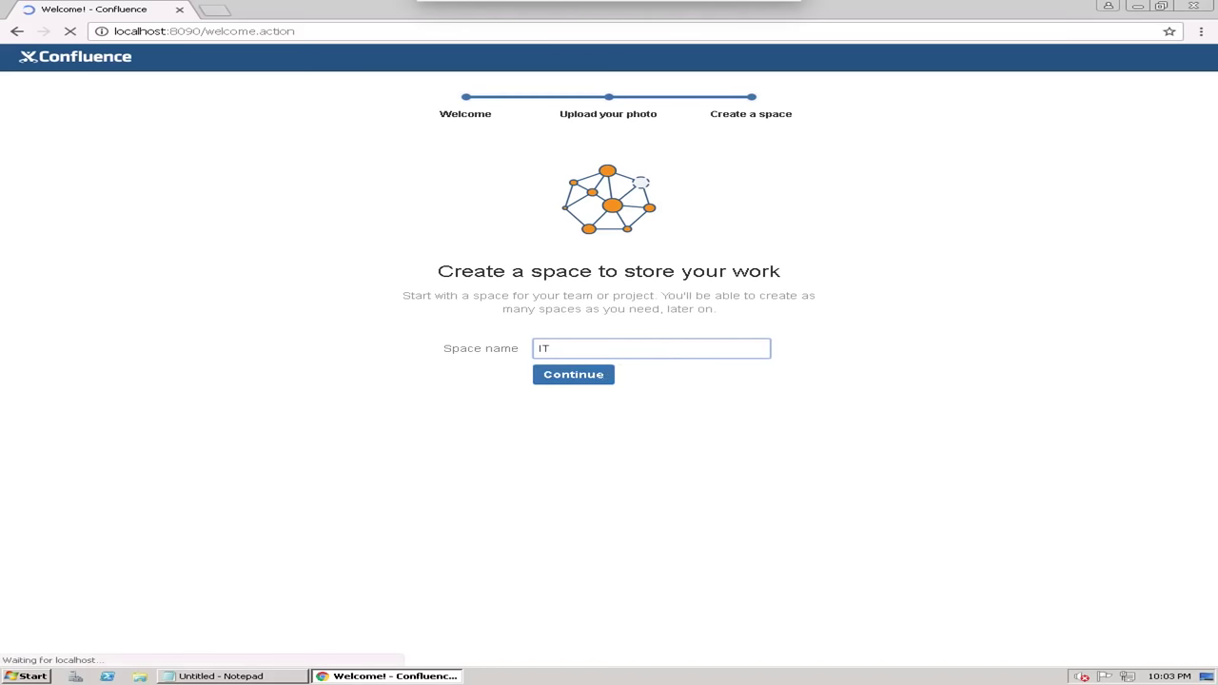
left_click(572, 376)
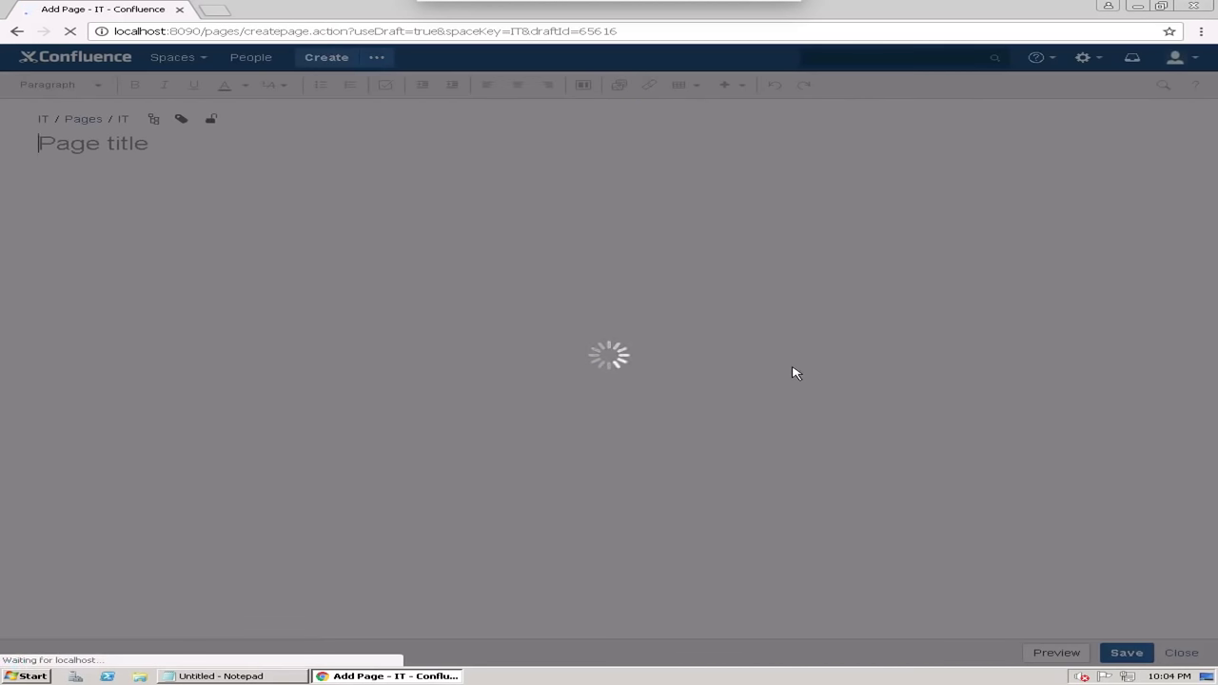
Skip the editor tutorial, show All Spaces in the space directory, and minimise Chrome
left_click(653, 400)
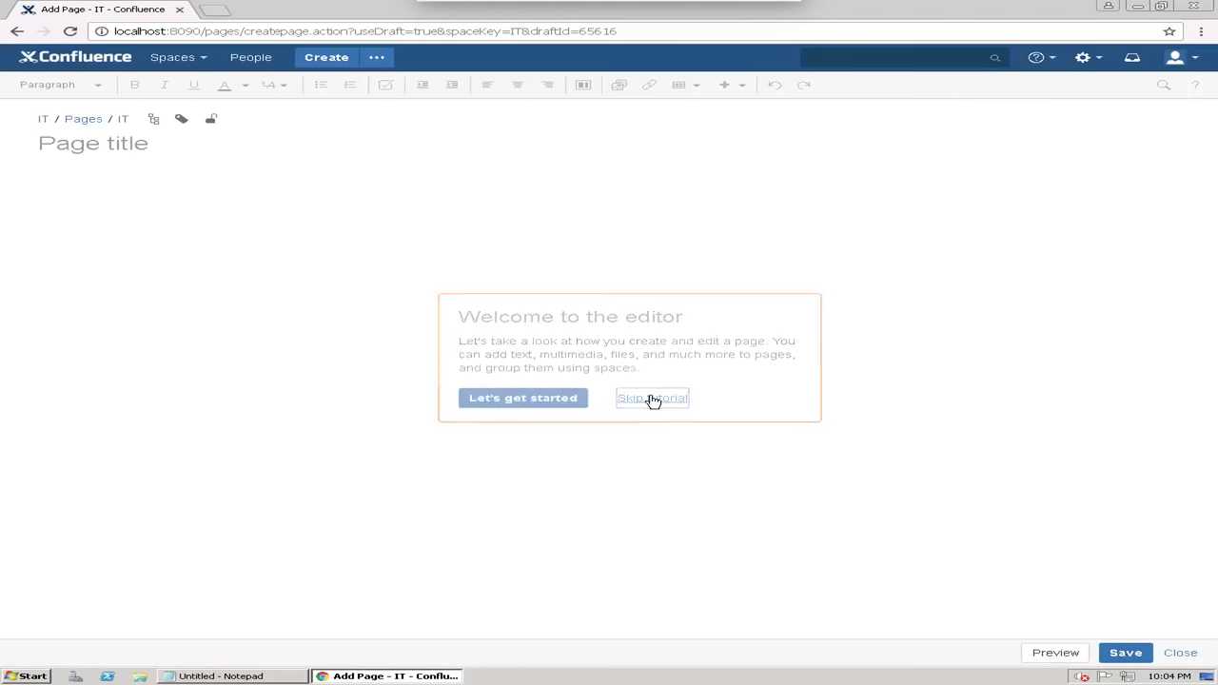
left_click(195, 59)
left_click(190, 83)
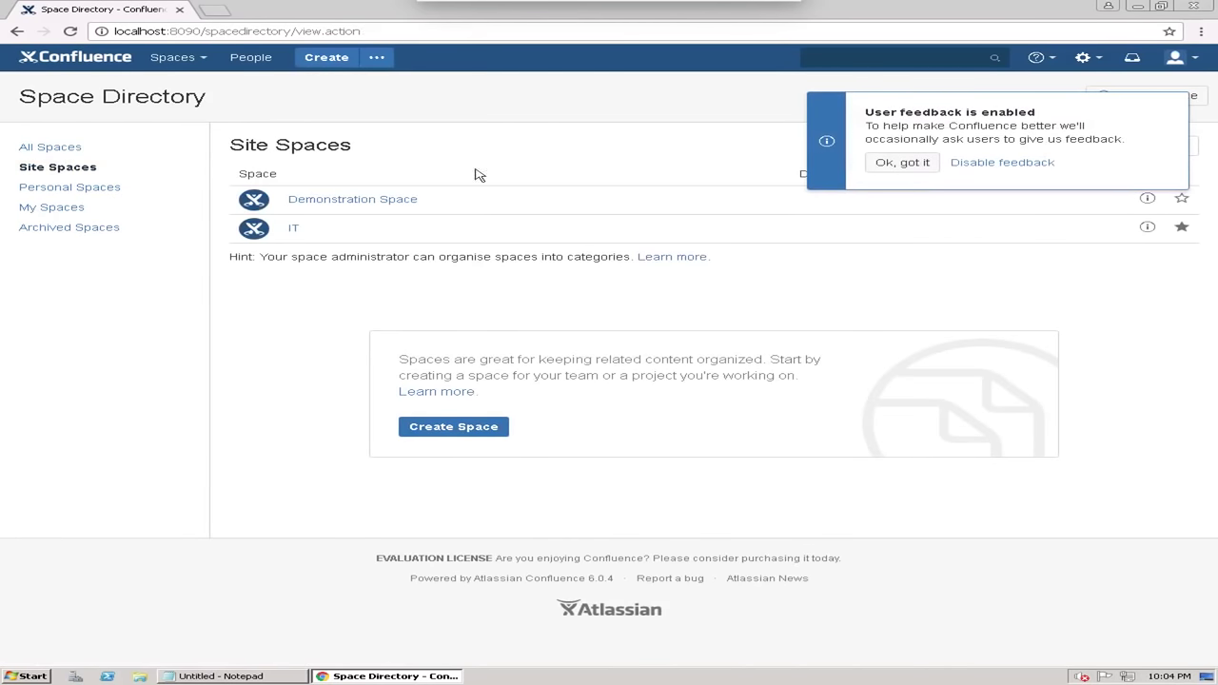
left_click(904, 160)
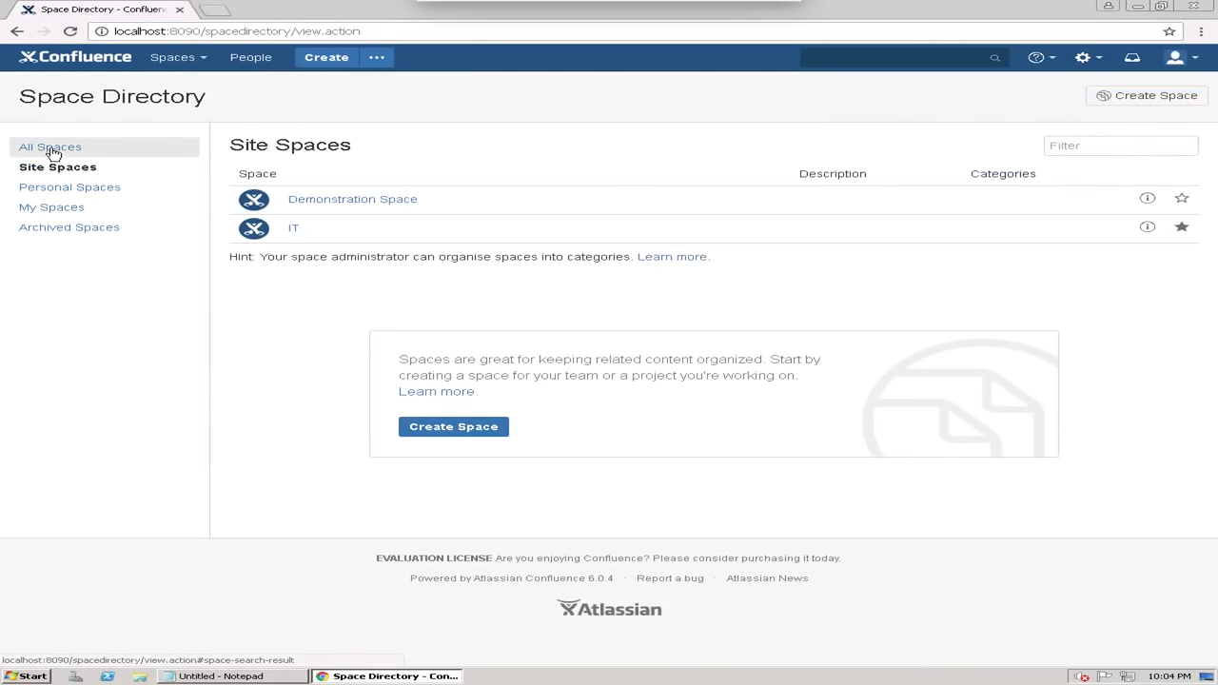
left_click(49, 147)
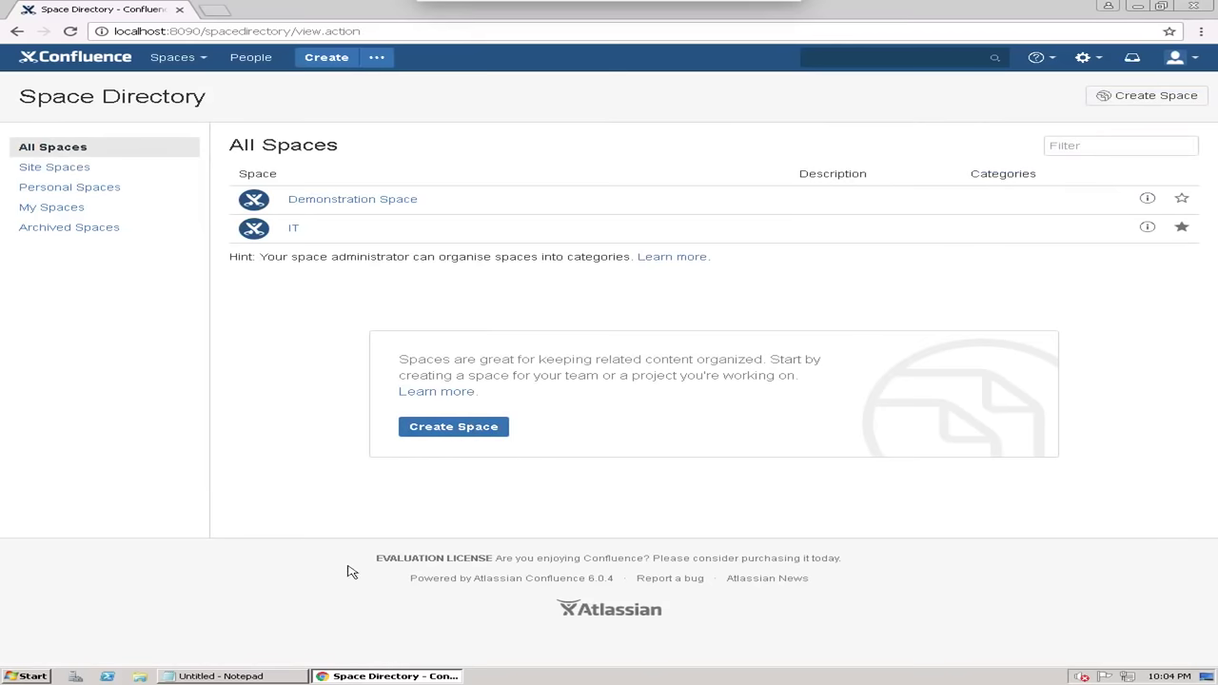
left_click(1137, 5)
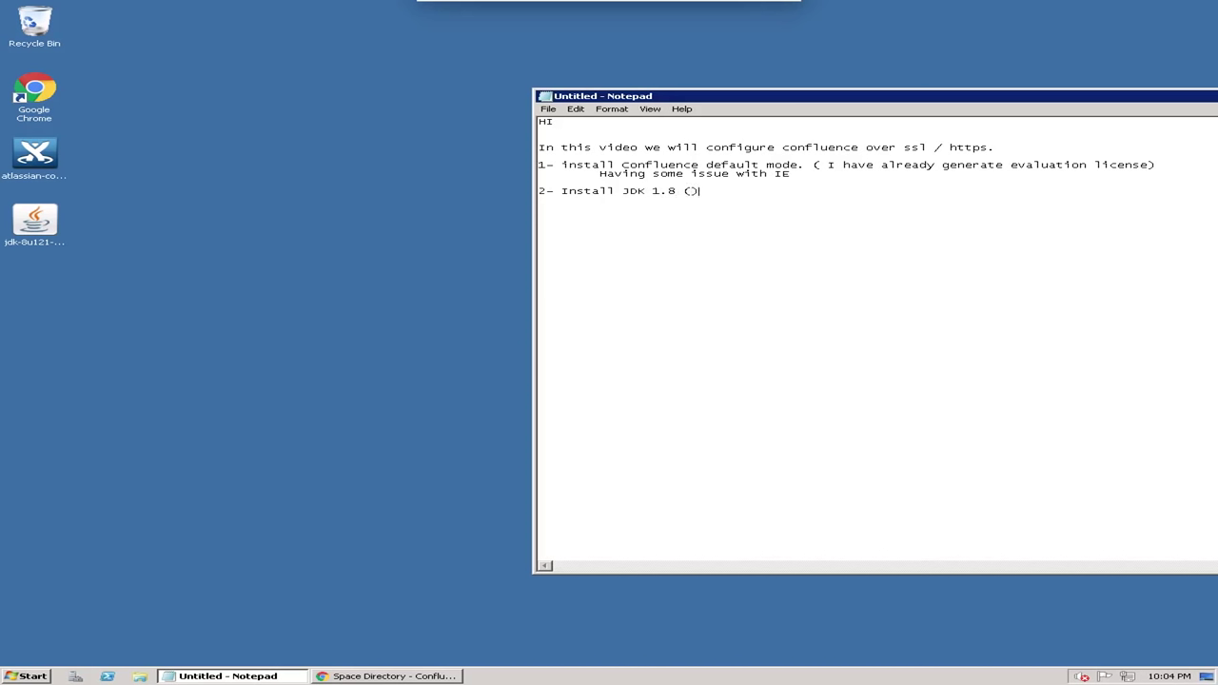
Note that JDK 1.8 is needed to create a self-signed certificate, and launch the jdk-8u121 installer
type("d to create selfsigned c")
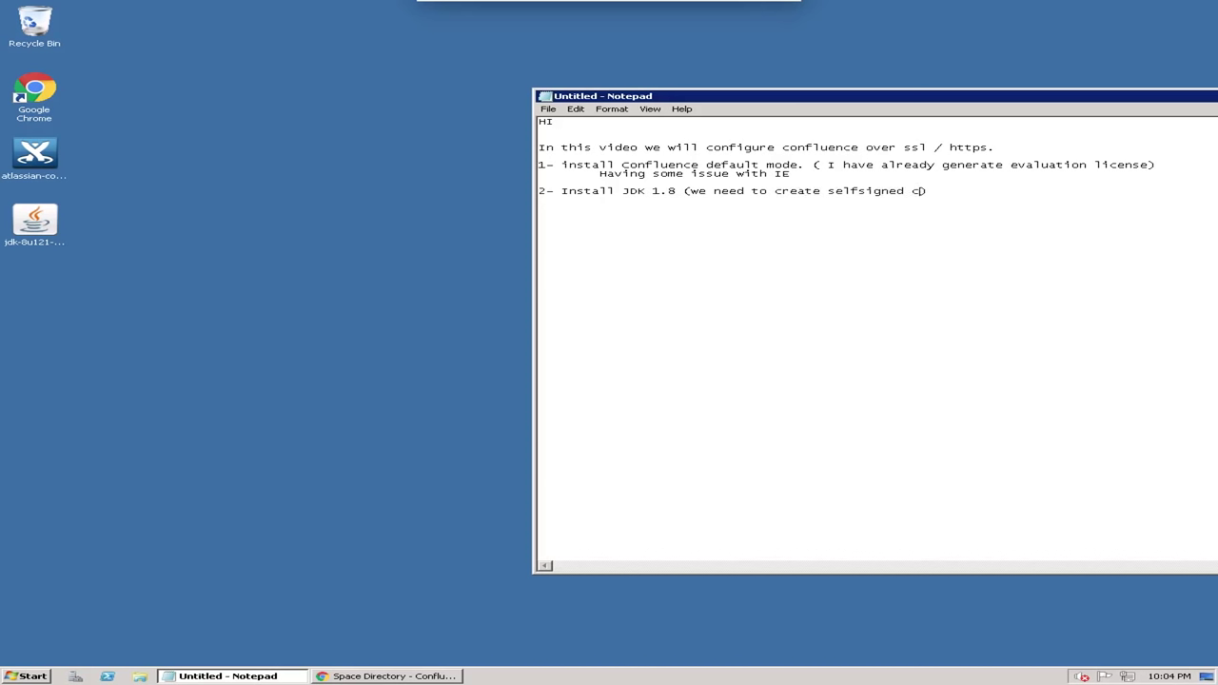
type("ertificate to use")
left_click_drag(733, 96, 686, 72)
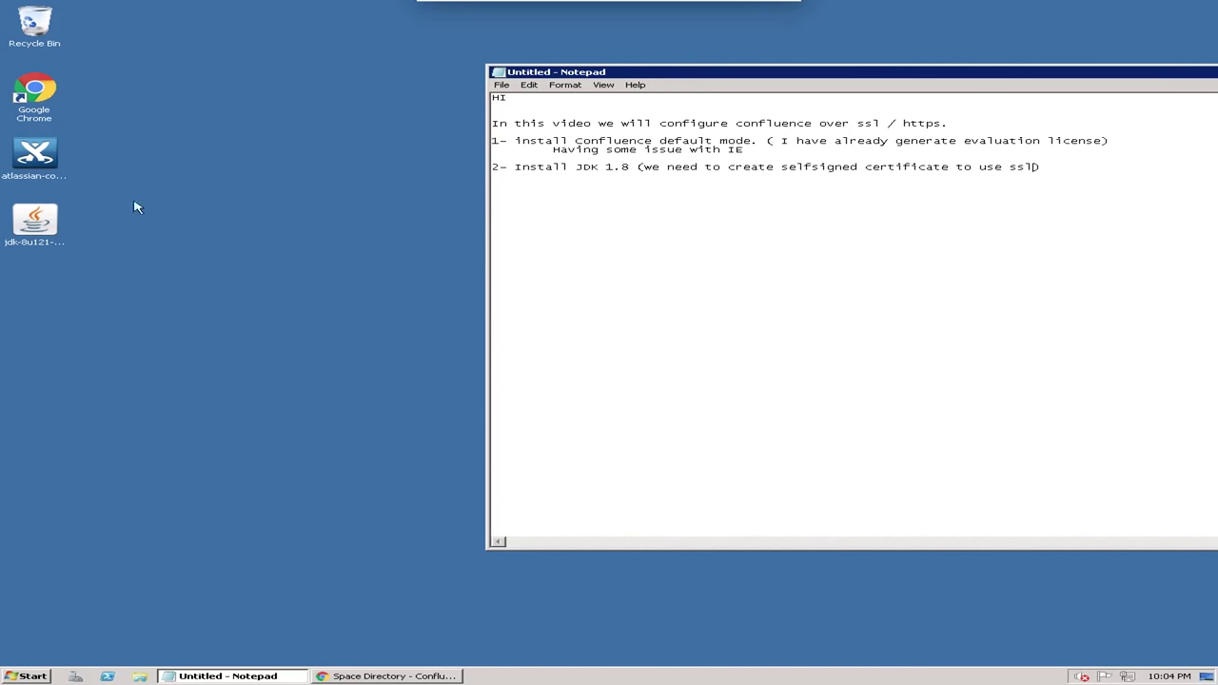
double_click(35, 226)
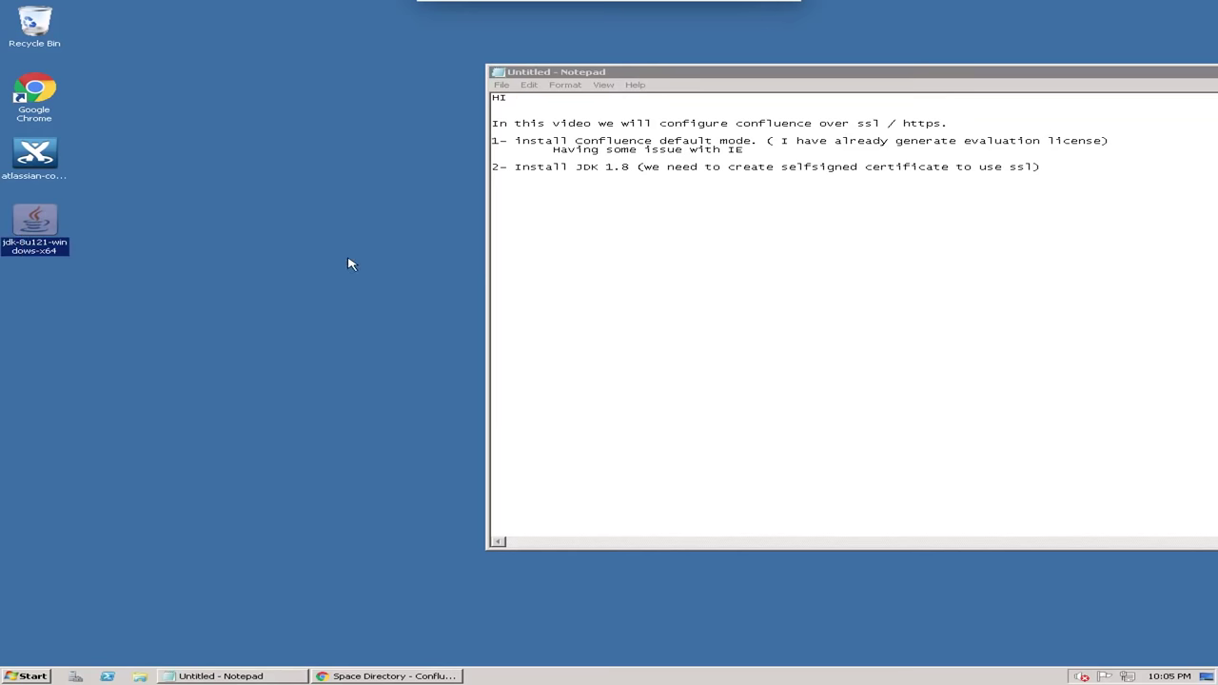
left_click_drag(721, 73, 628, 51)
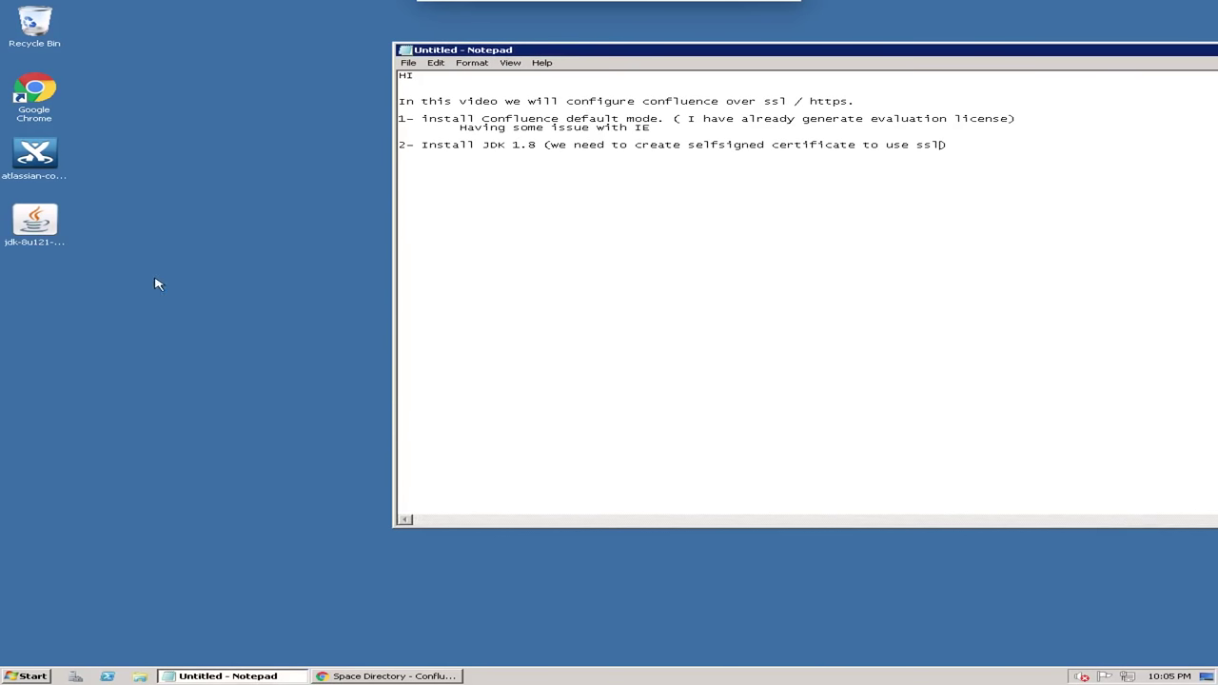
left_click_drag(1043, 52, 916, 63)
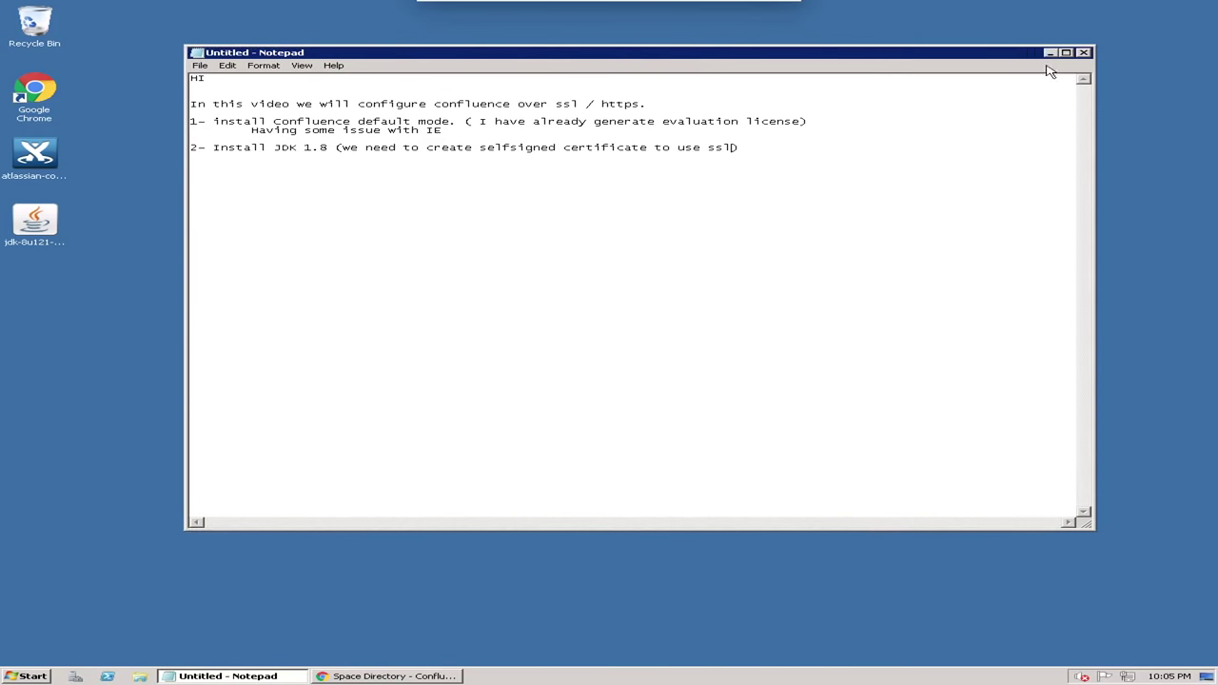
left_click(1053, 53)
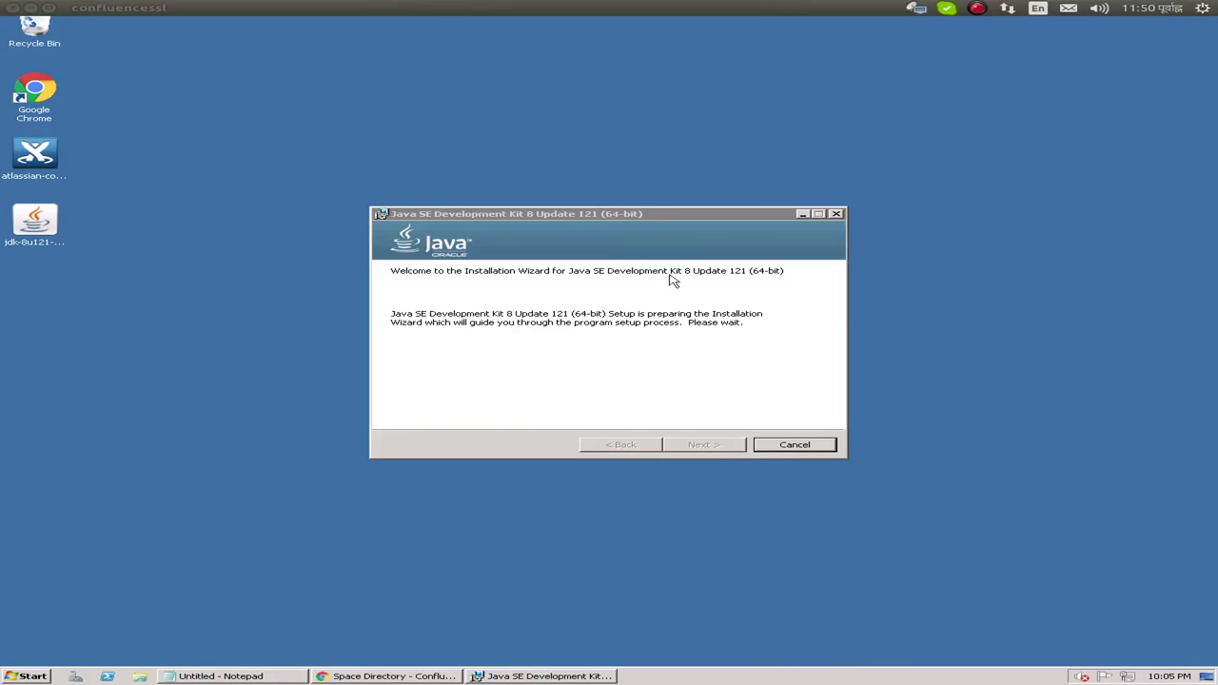
Install JDK 8 Update 121 with the default features and install location
left_click(539, 215)
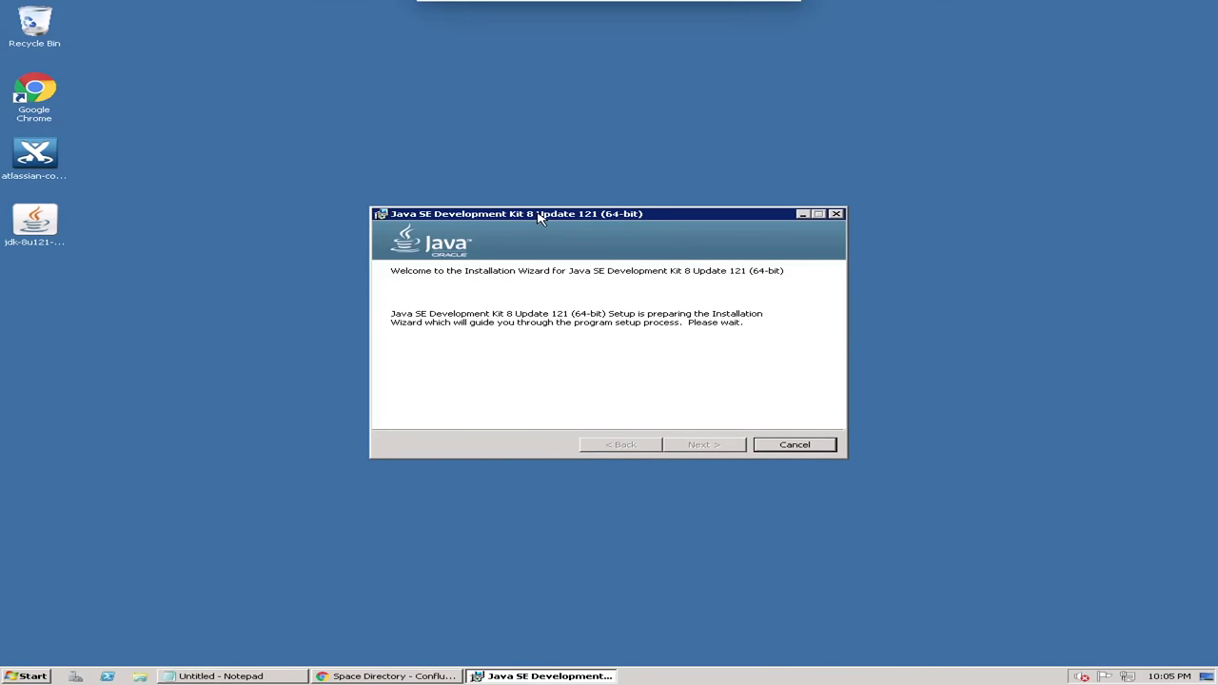
left_click(691, 443)
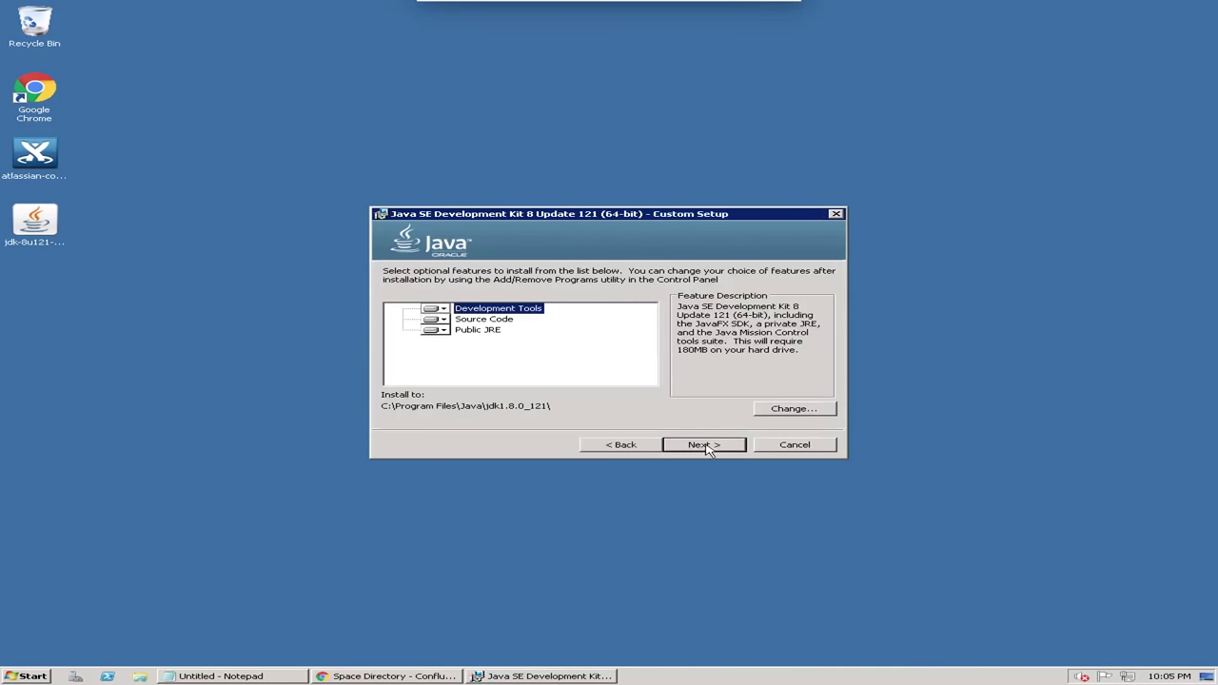
left_click(705, 444)
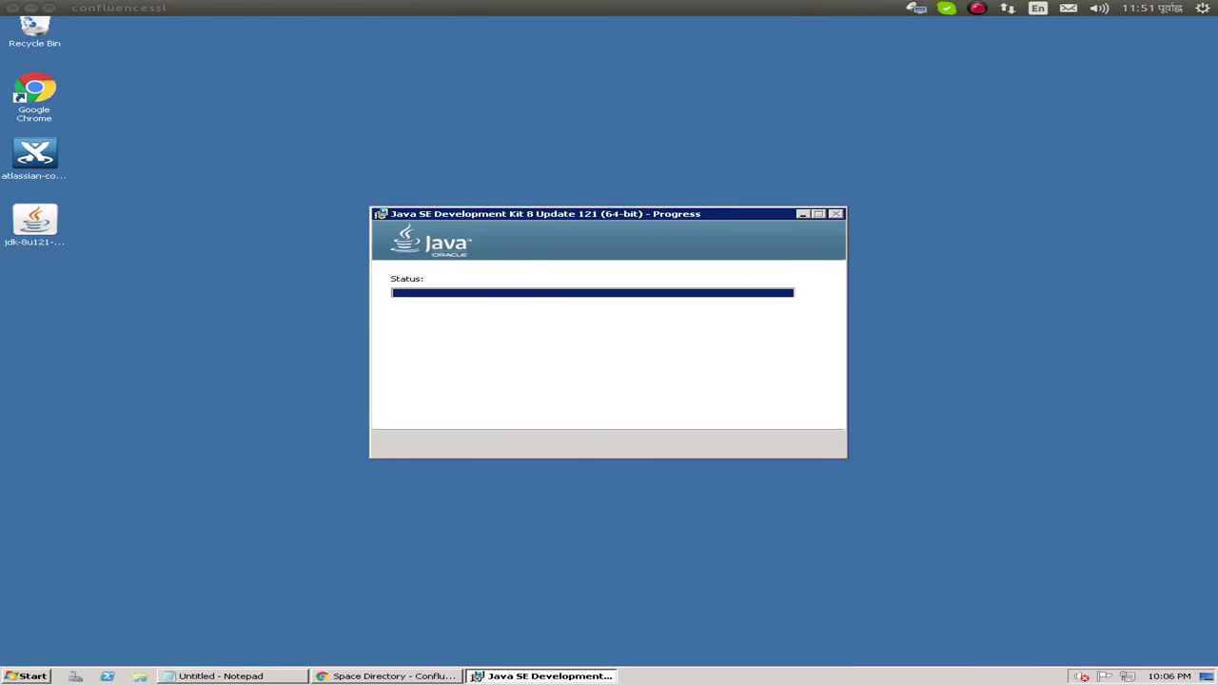
Bring the JDK progress window forward until the JRE Destination Folder step appears
left_click(628, 164)
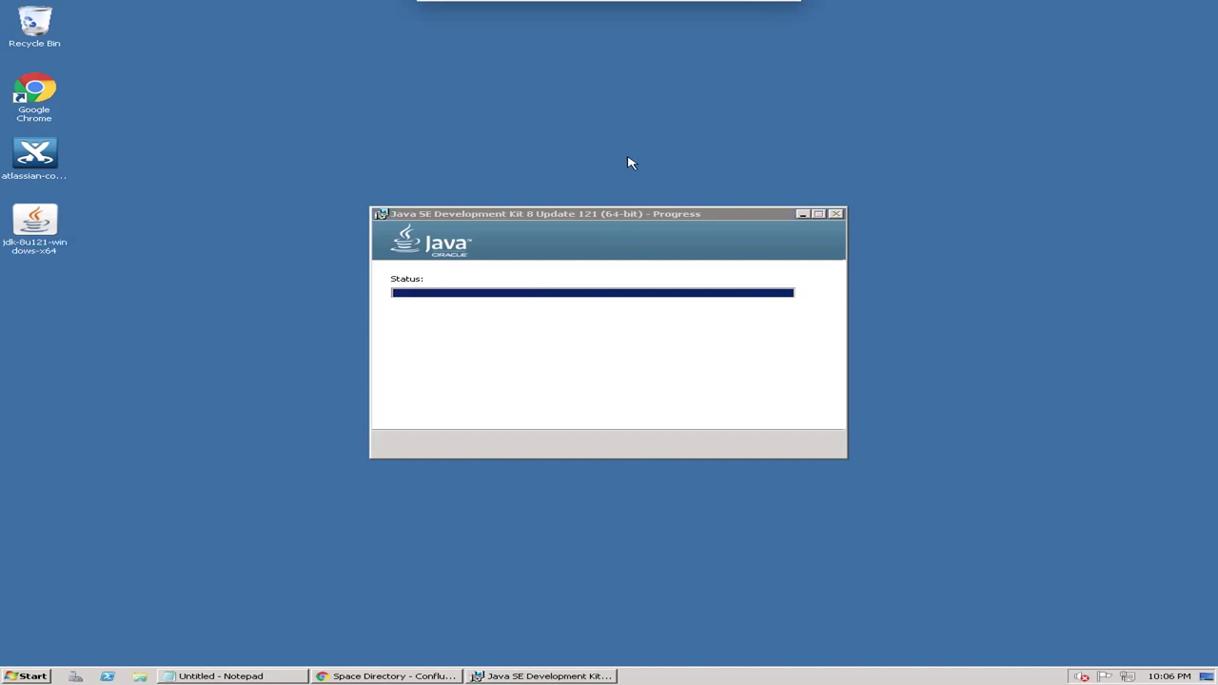
left_click(619, 215)
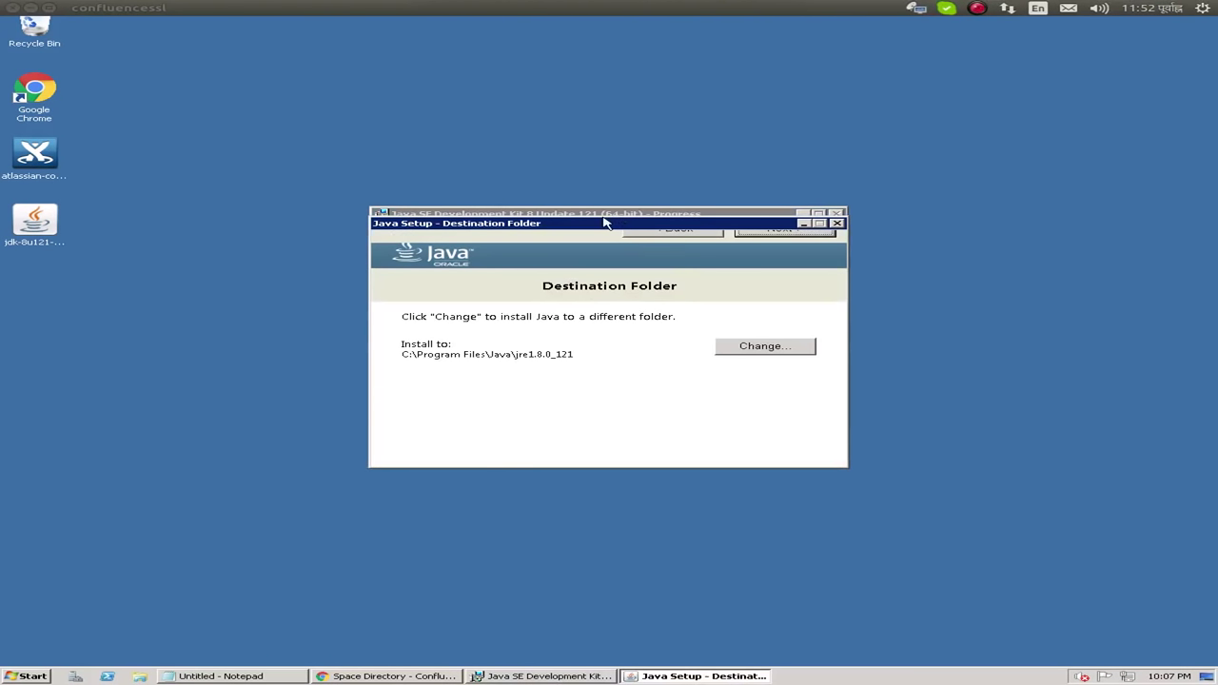
Install the JRE to C:\Program Files\Java\jre1.8.0_121, close the finished JDK 8 Update 121 installer, and return to the Notepad notes
left_click(788, 233)
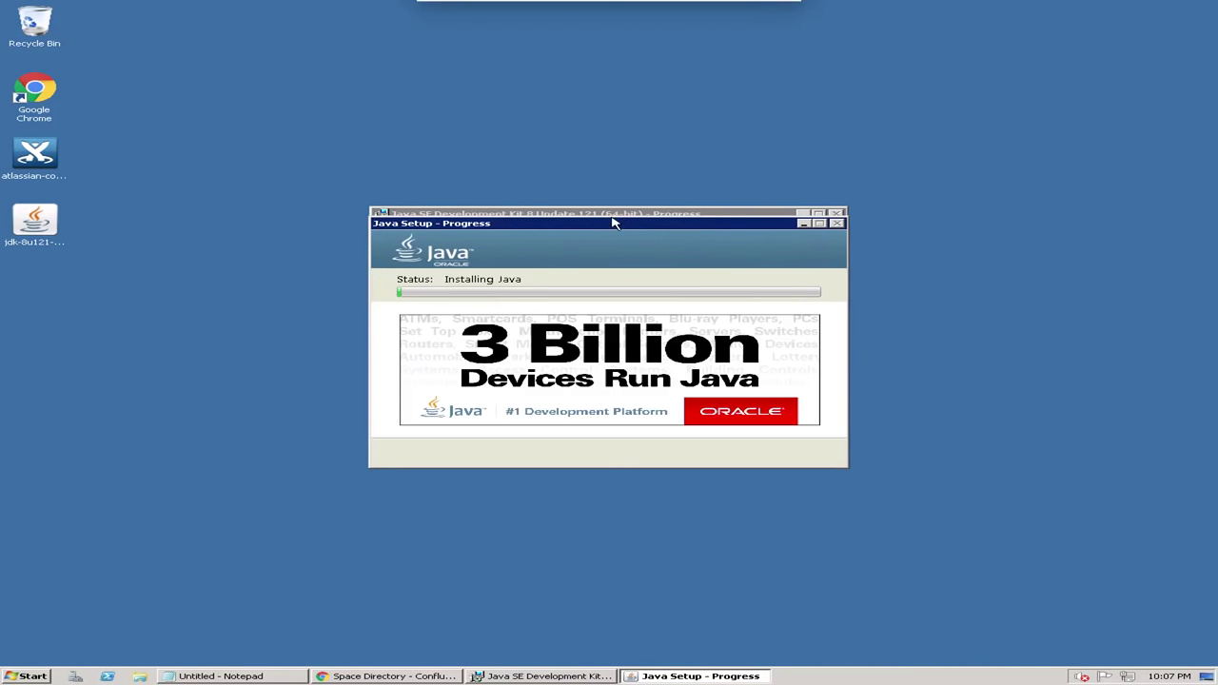
left_click_drag(612, 227, 609, 115)
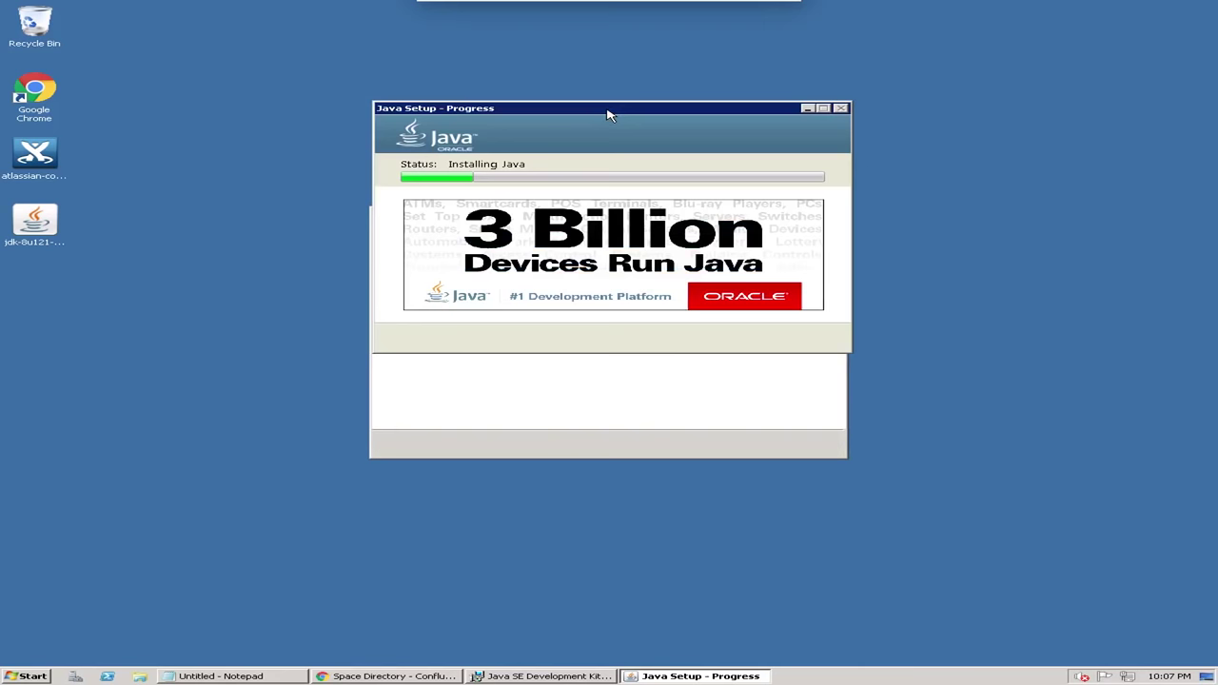
left_click_drag(610, 114, 632, 327)
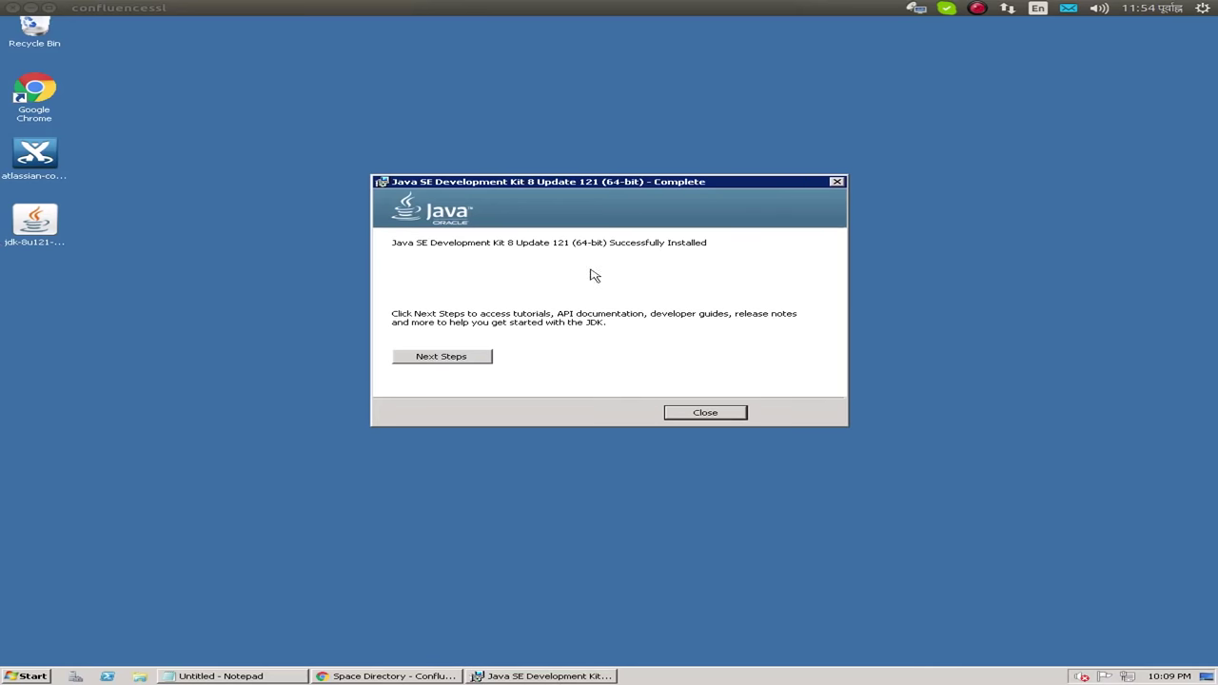
left_click(705, 415)
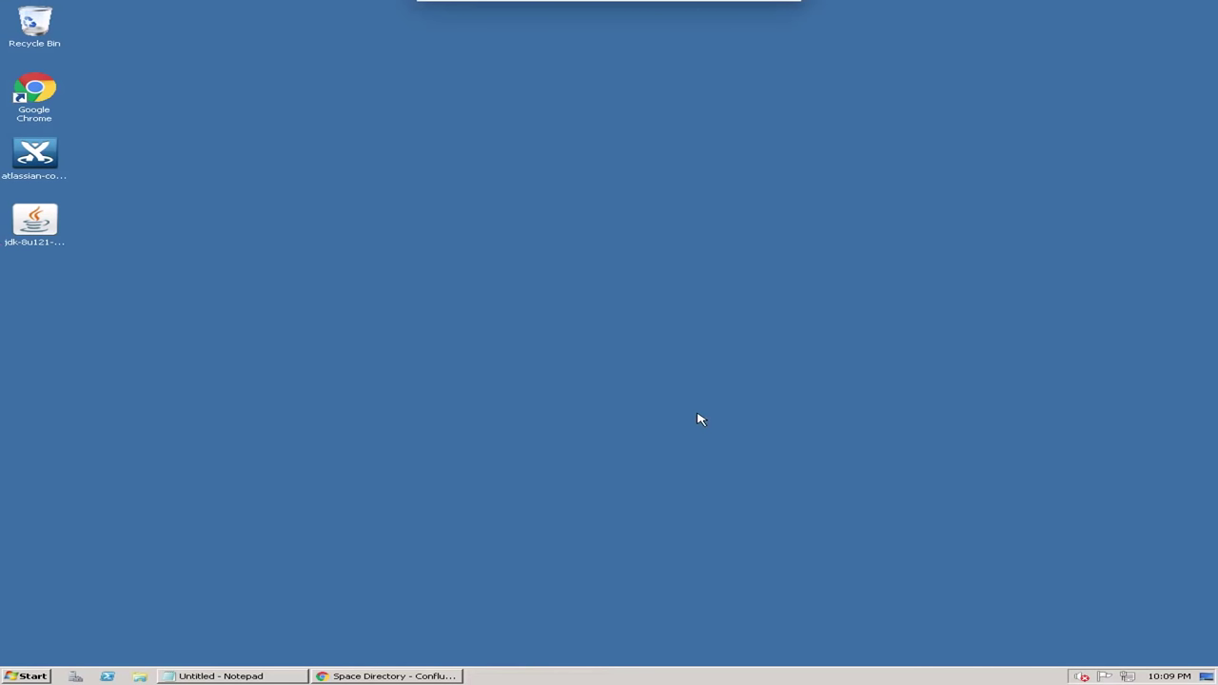
left_click(255, 676)
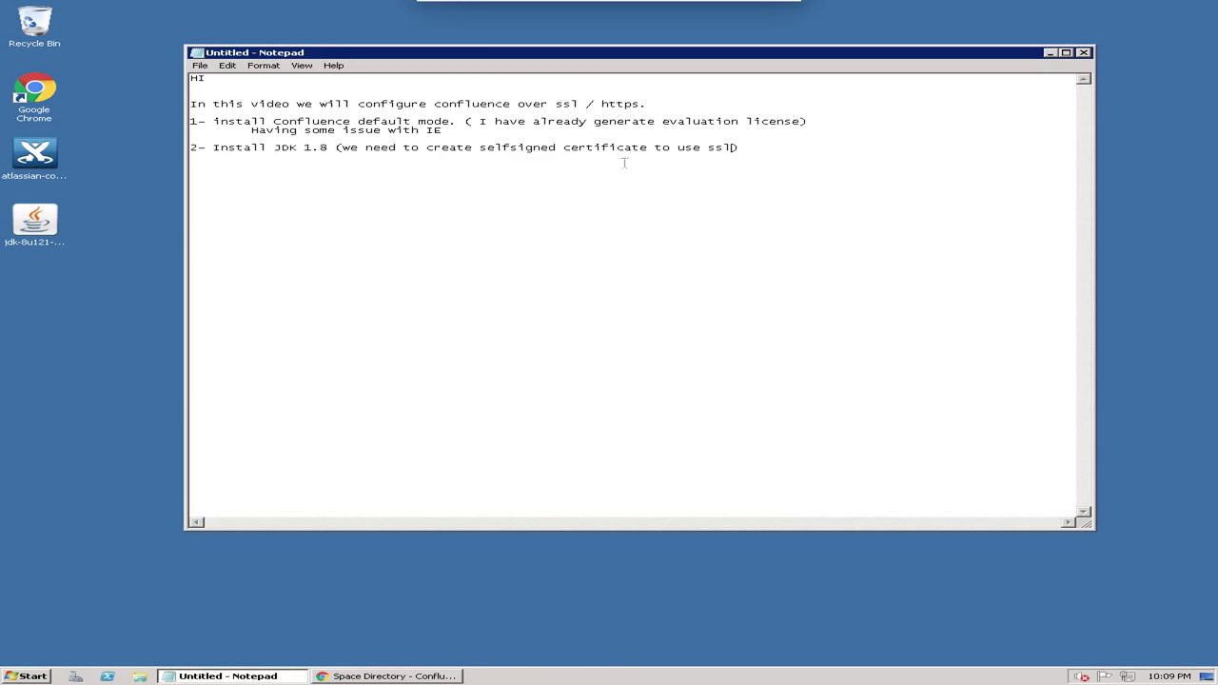